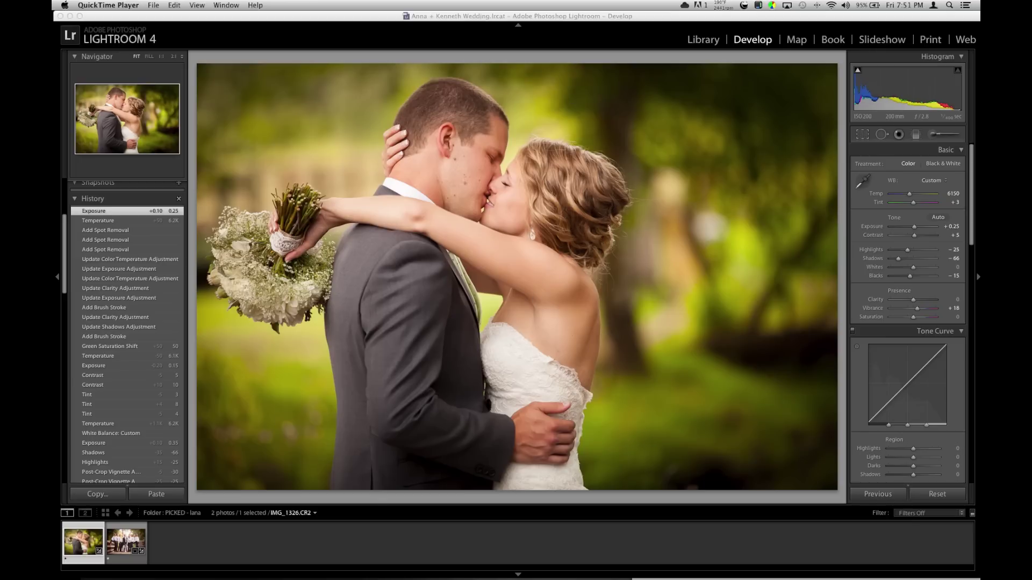
Step: Open the display colour settings in System Preferences to check the monitor's colour profiles, close them and return to Lightroom
click(138, 563)
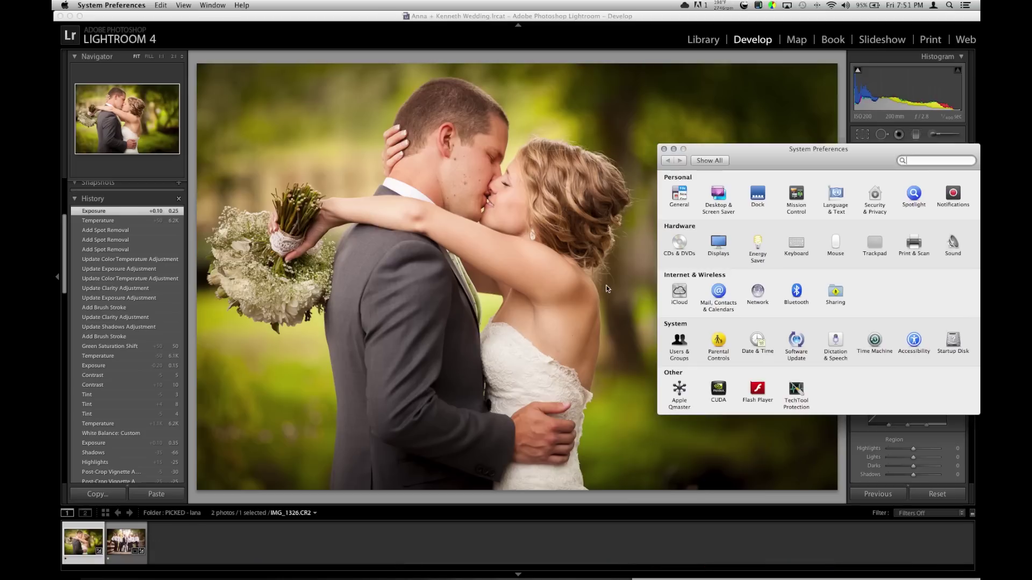
click(718, 243)
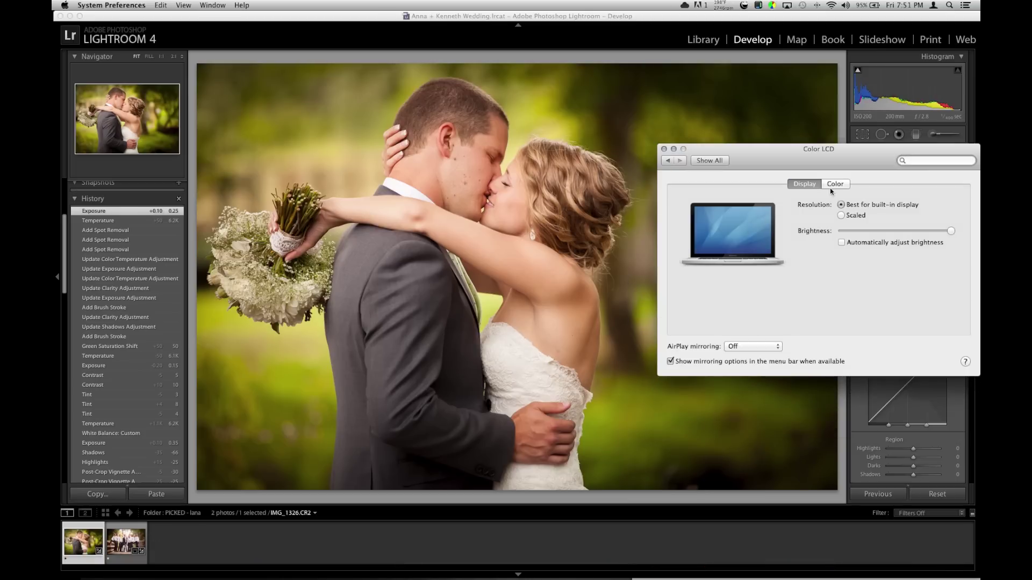
click(832, 185)
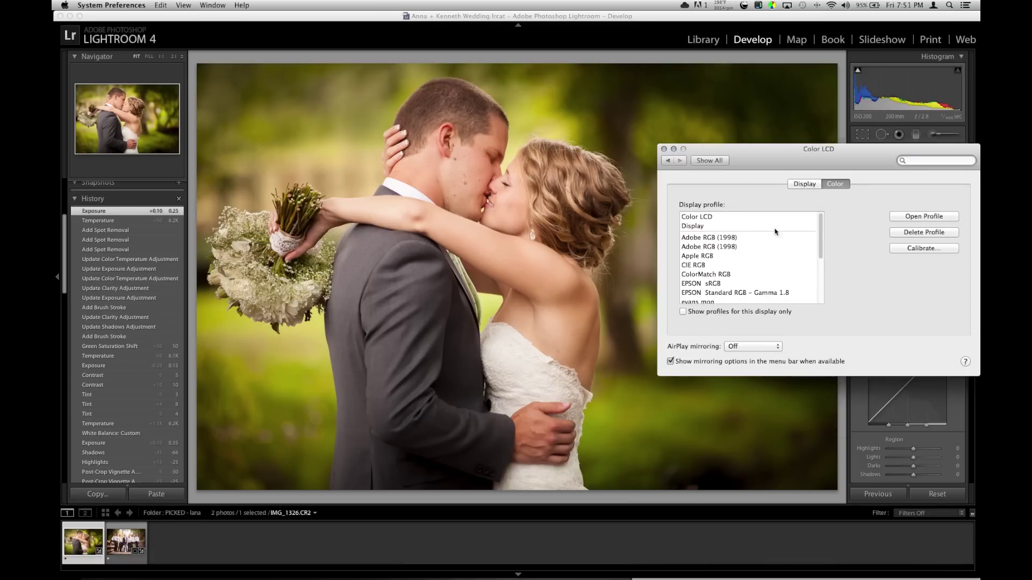
drag(771, 162, 759, 212)
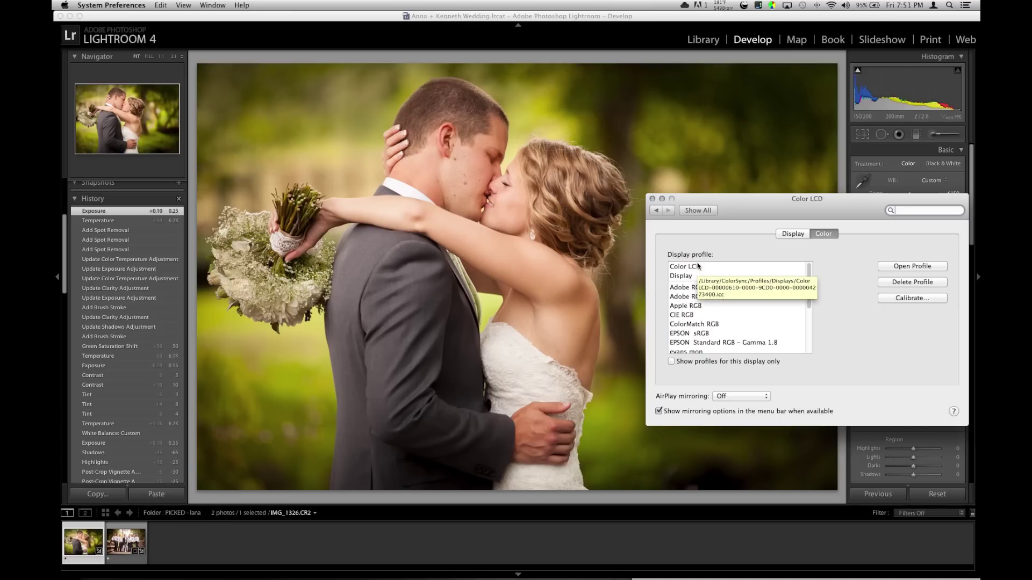
click(652, 199)
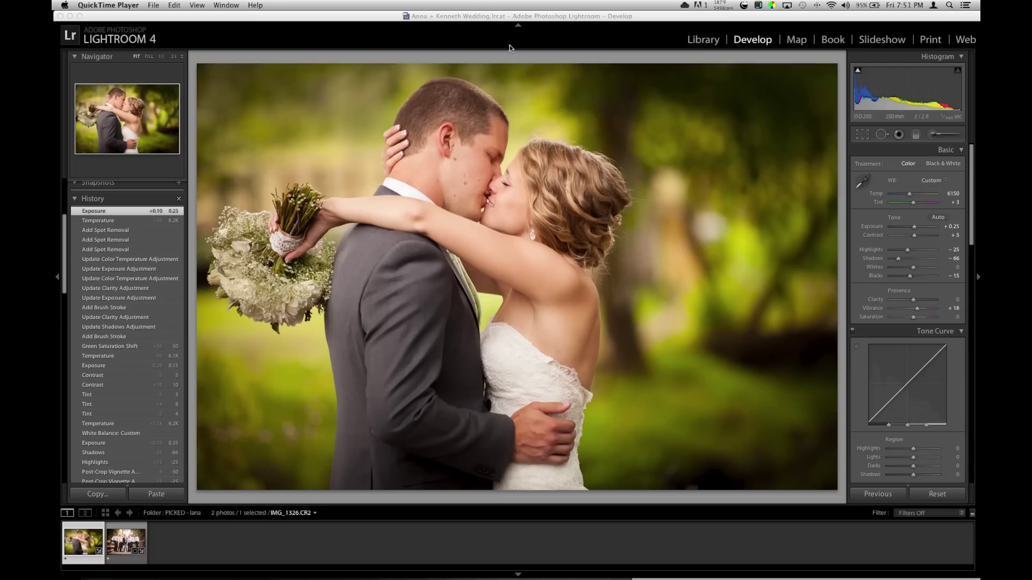
click(550, 44)
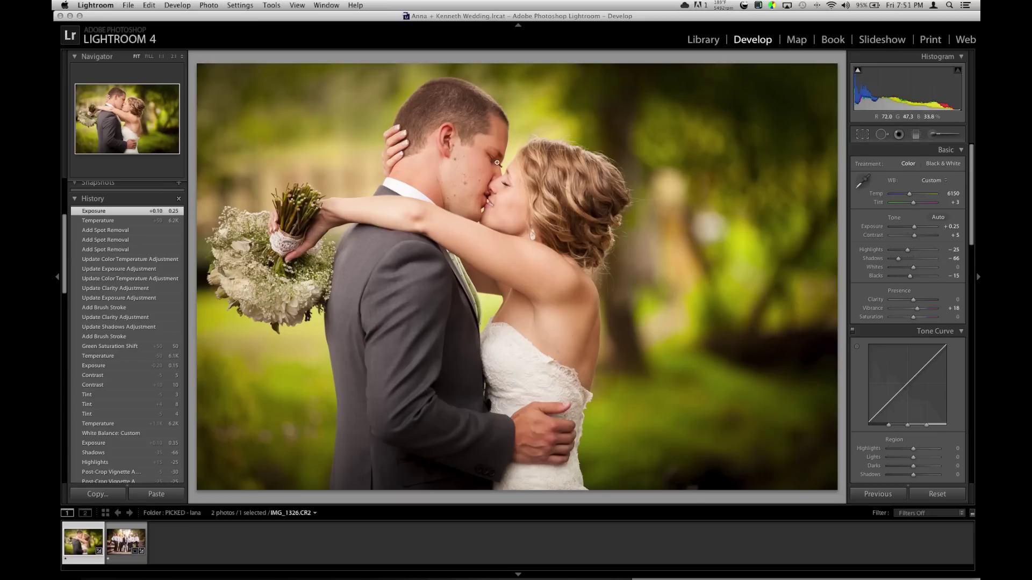
Step: Zoom in on the couple's faces to examine the skin tones and detail, and return to the full view
click(473, 186)
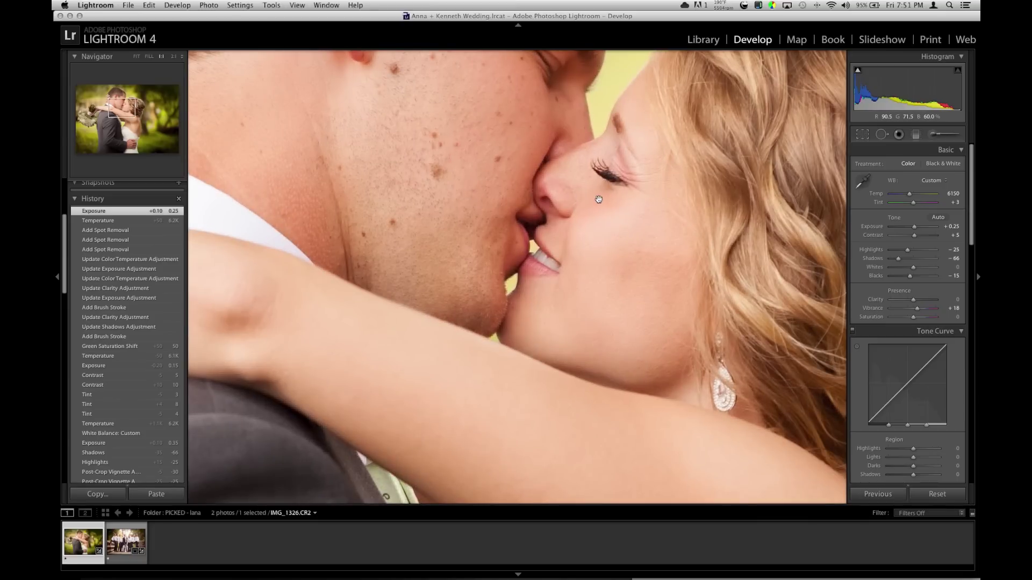
drag(585, 216, 522, 382)
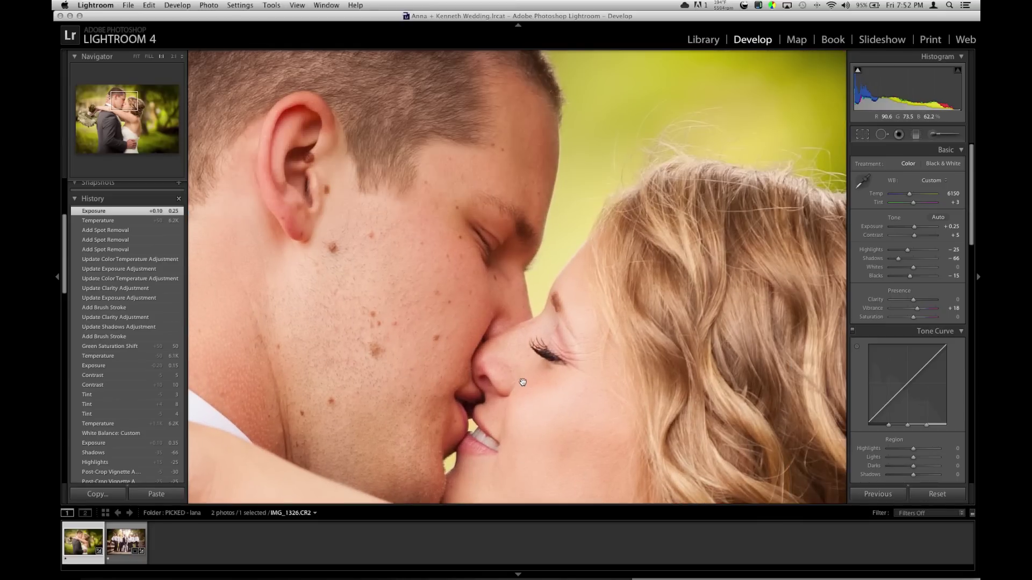
click(645, 212)
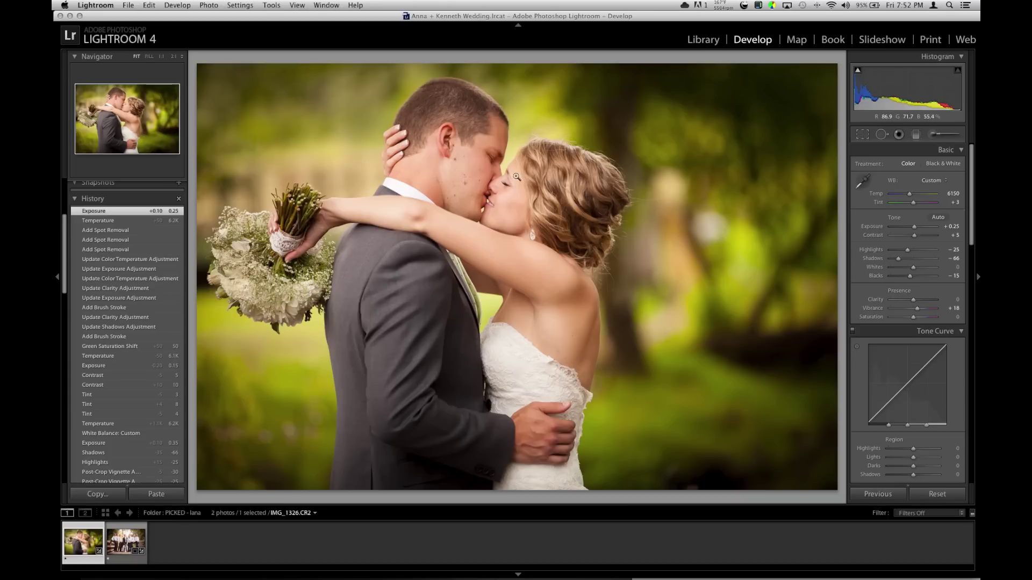
Step: Show the unedited version, try resetting all of the photo's develop settings, and undo the reset
key(backslash)
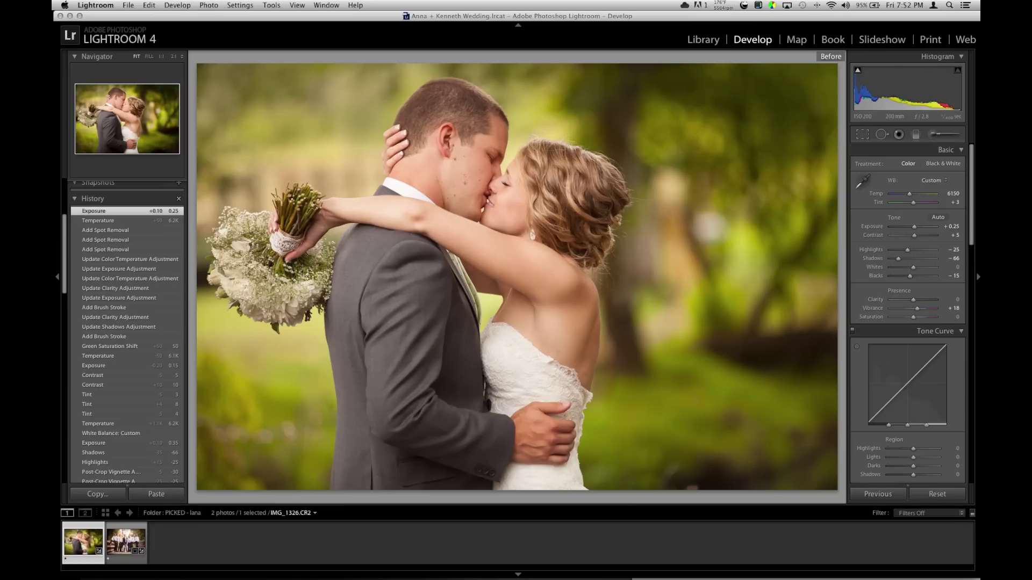
click(929, 494)
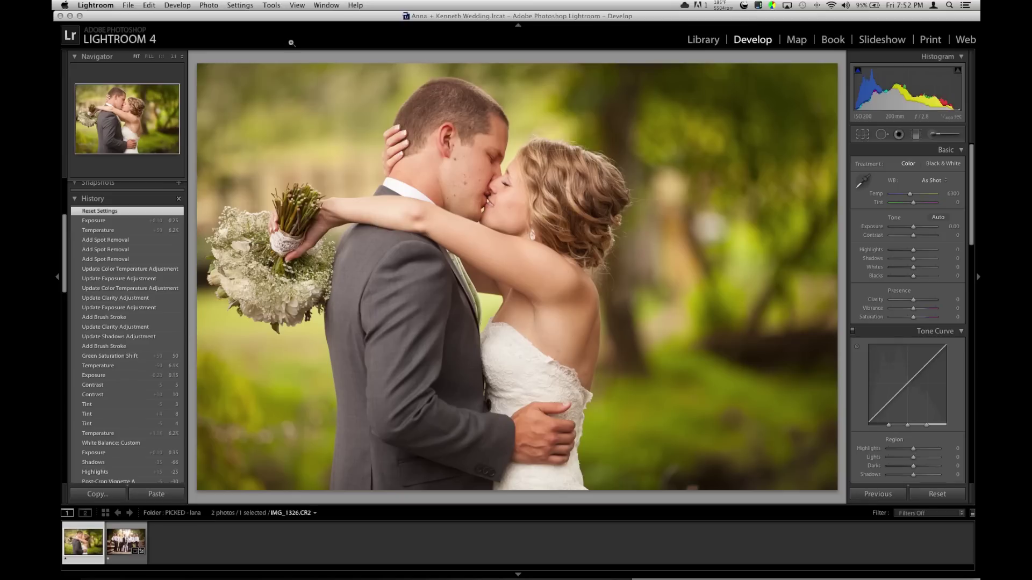
key(super+z)
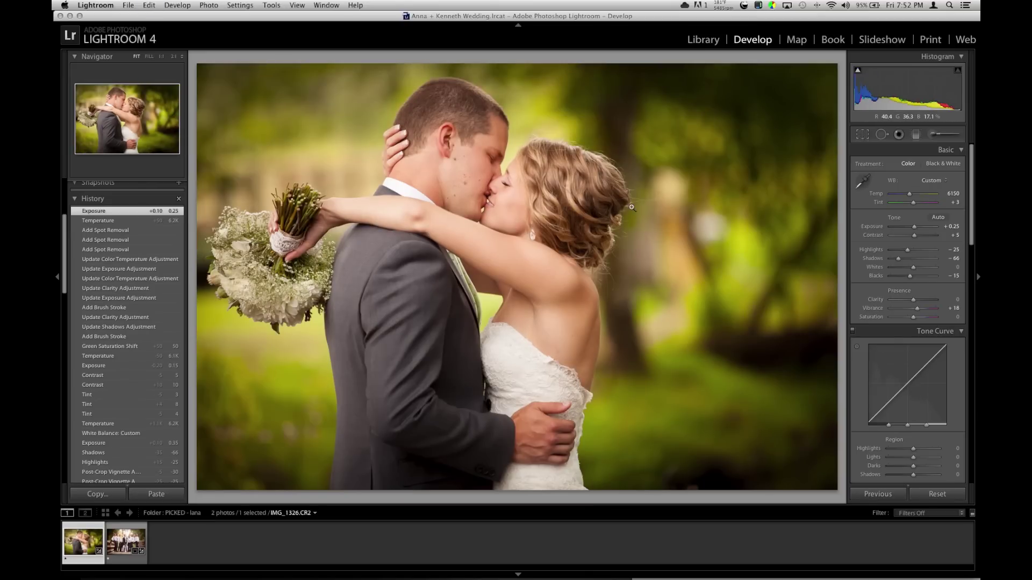
Step: Compare the edited wedding photo with its Before version several times
key(backslash)
key(backslash)
key(backslash)
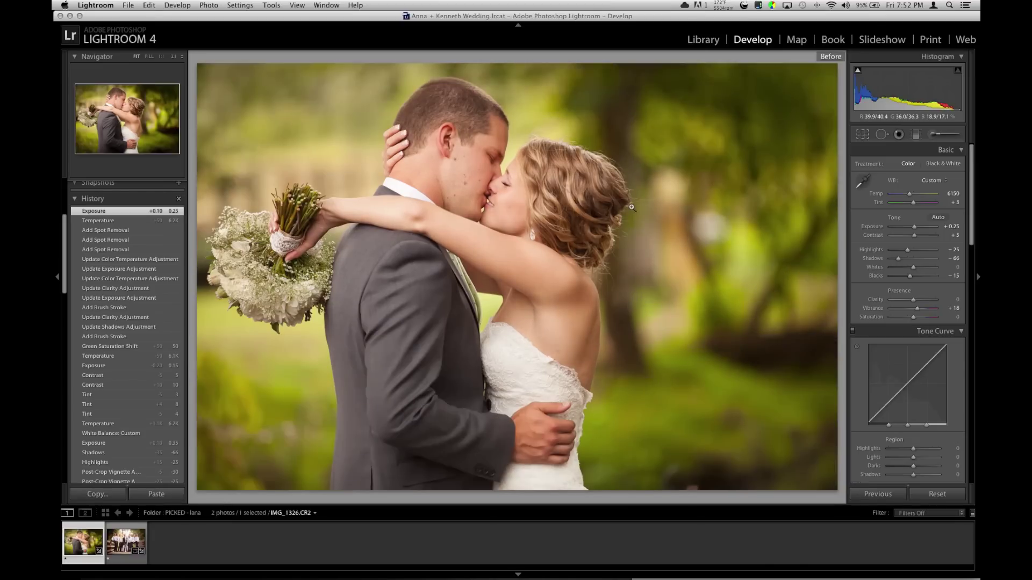
key(backslash)
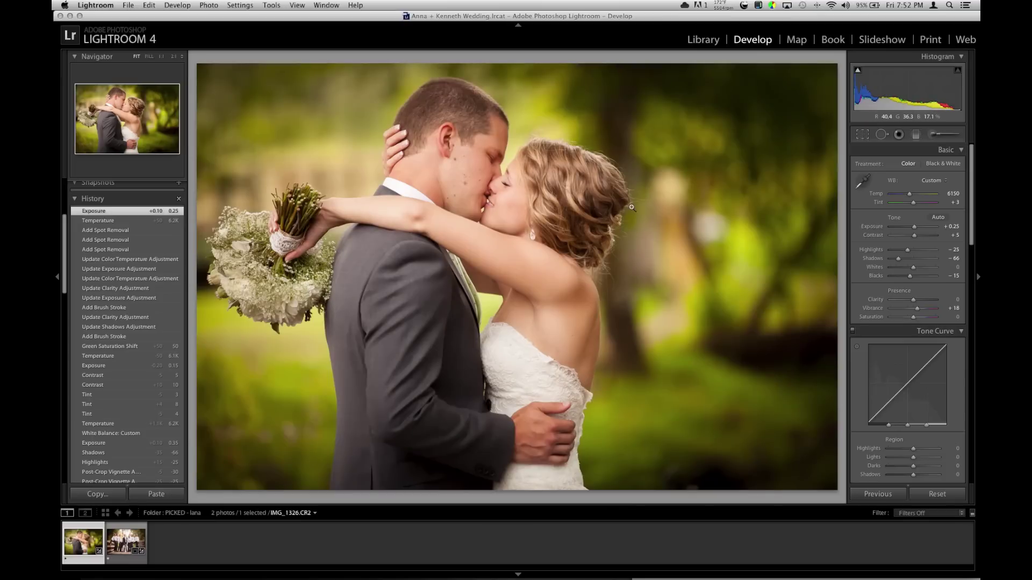
key(backslash)
key(backslash)
key(backslash)
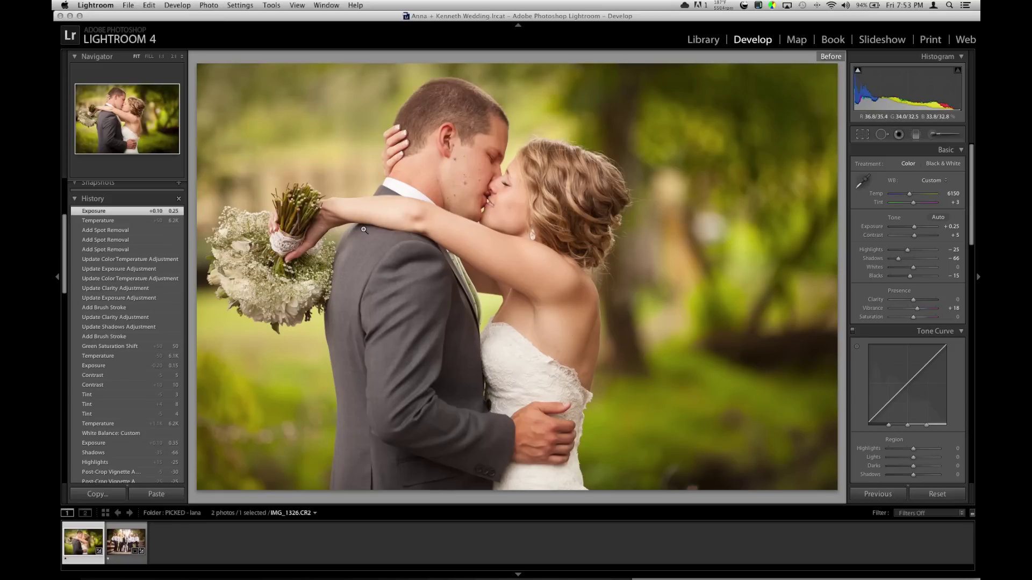
Step: Examine the faces, hair and blurred background up close in the Before version
click(489, 185)
drag(622, 241, 580, 323)
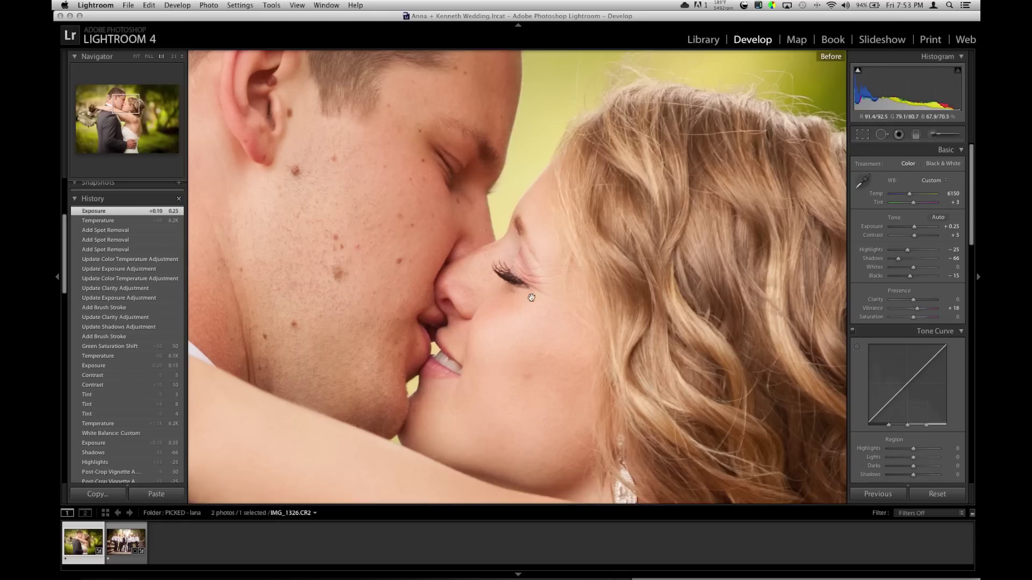
drag(453, 294, 534, 313)
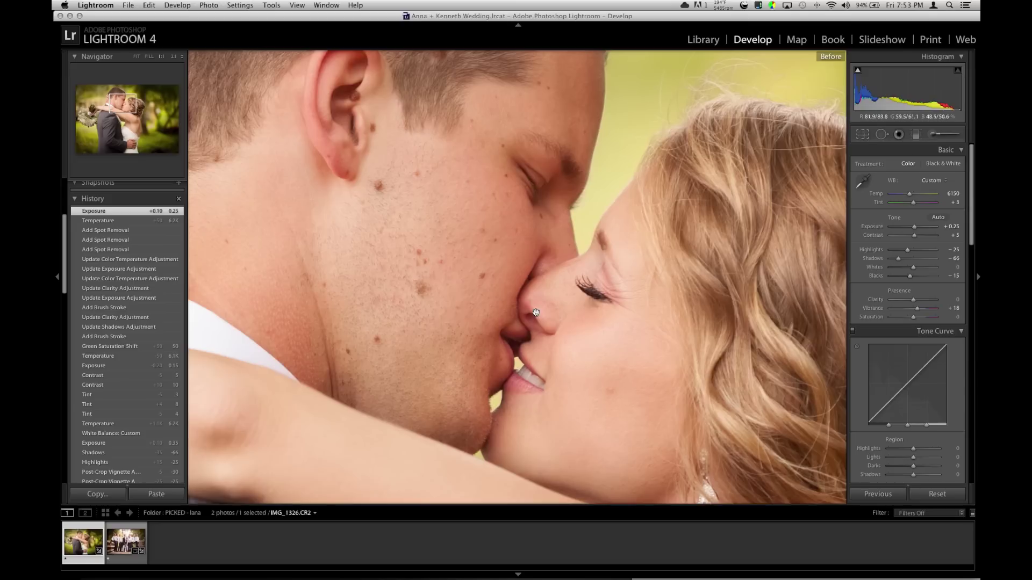
click(561, 320)
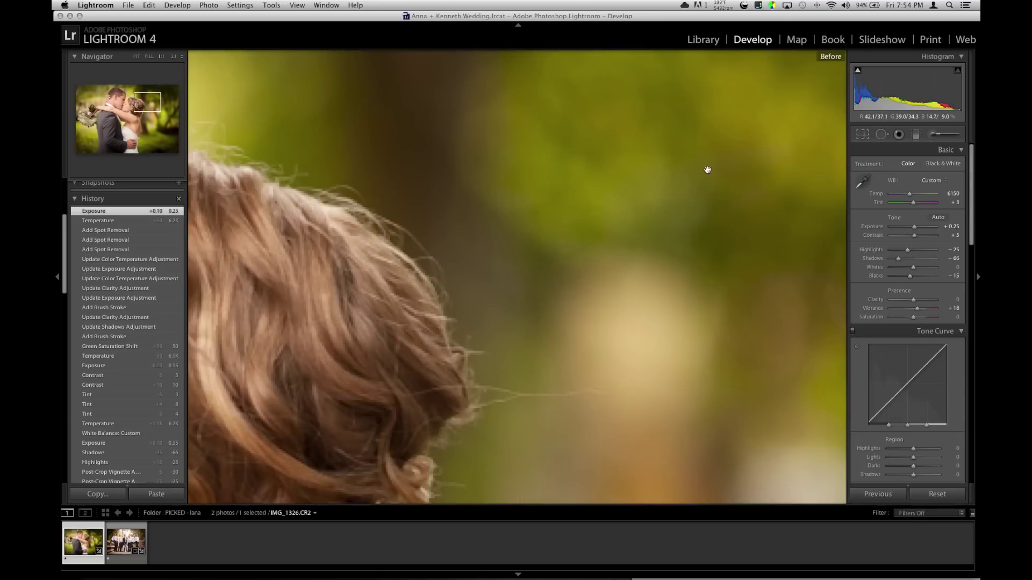
drag(708, 169, 586, 286)
click(608, 246)
click(609, 247)
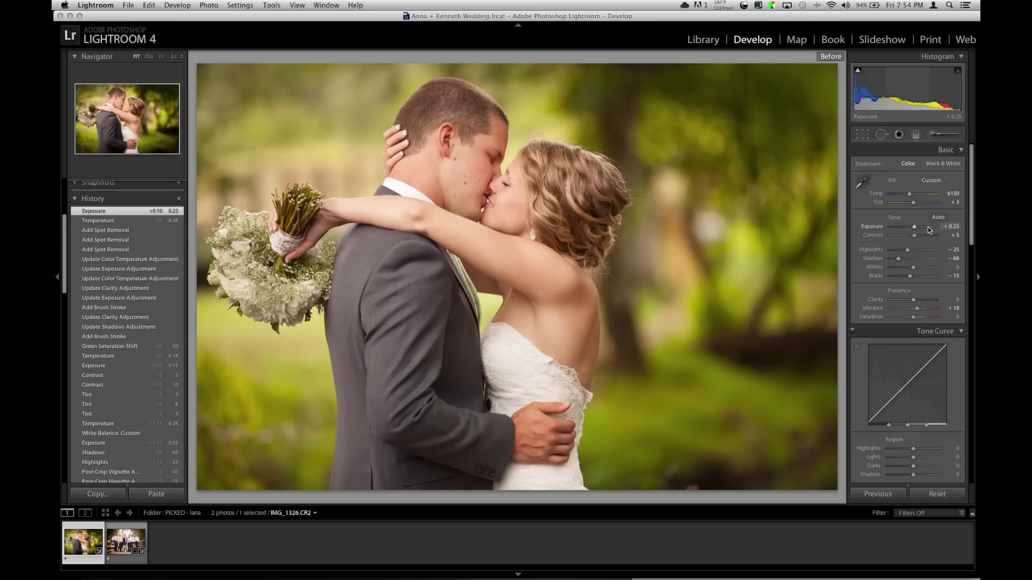
Step: Lower the exposure to +0.05 and raise it back to +0.25
key(Down)
key(Down)
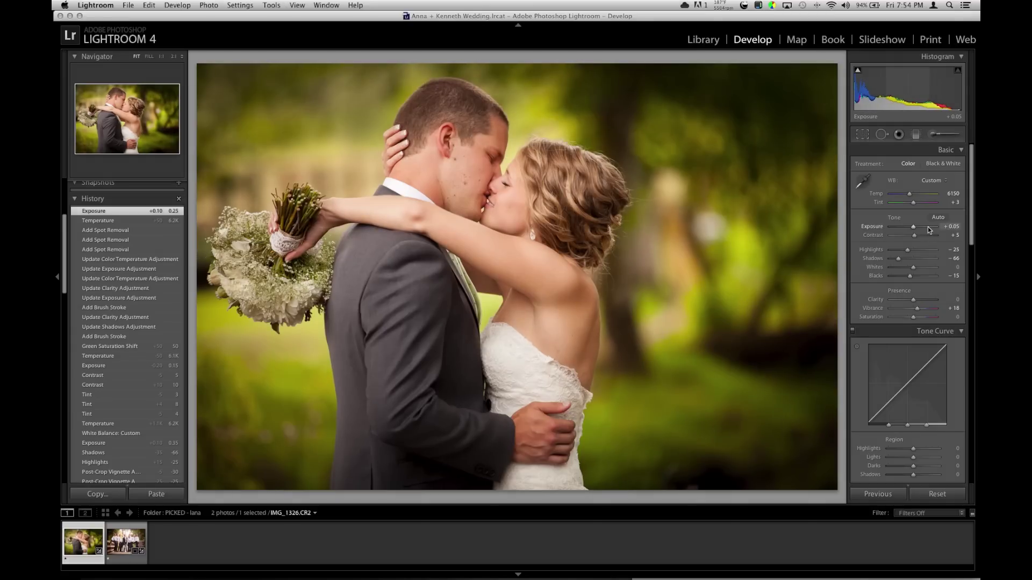
key(Up)
key(Up)
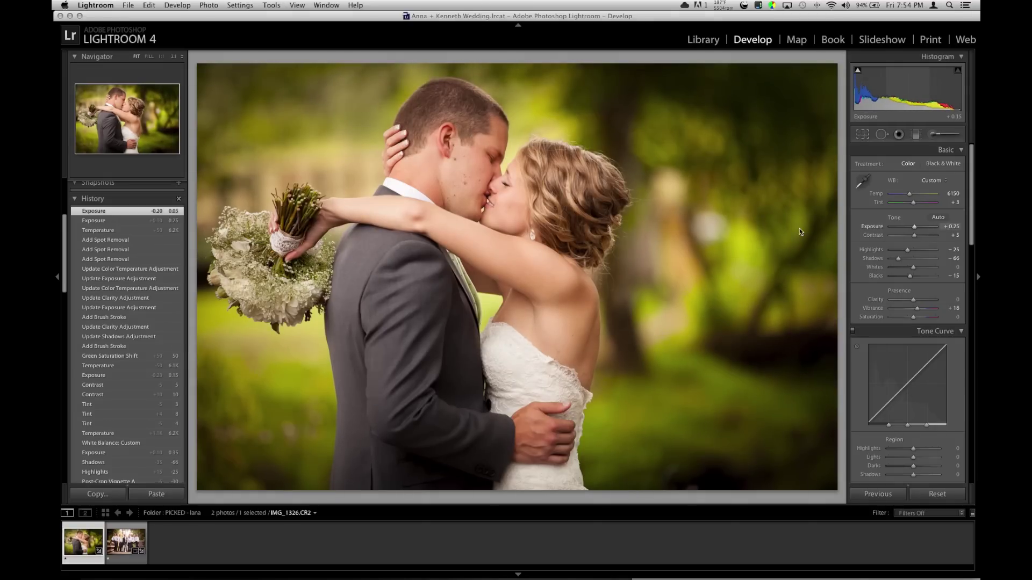
Step: Reset all develop settings and test the exposure at +0.10 and -0.10, returning it to 0.00
click(932, 491)
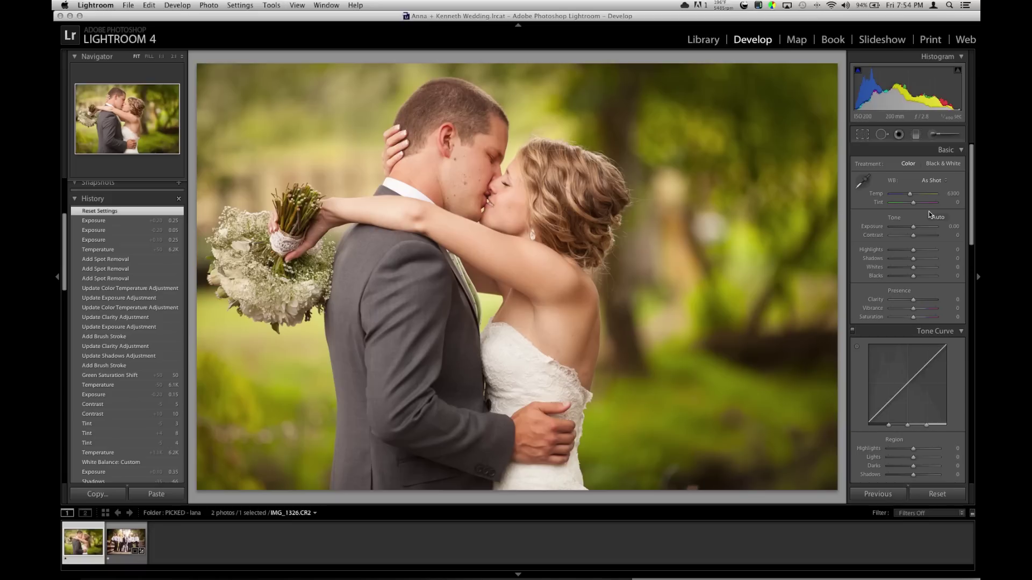
key(Up)
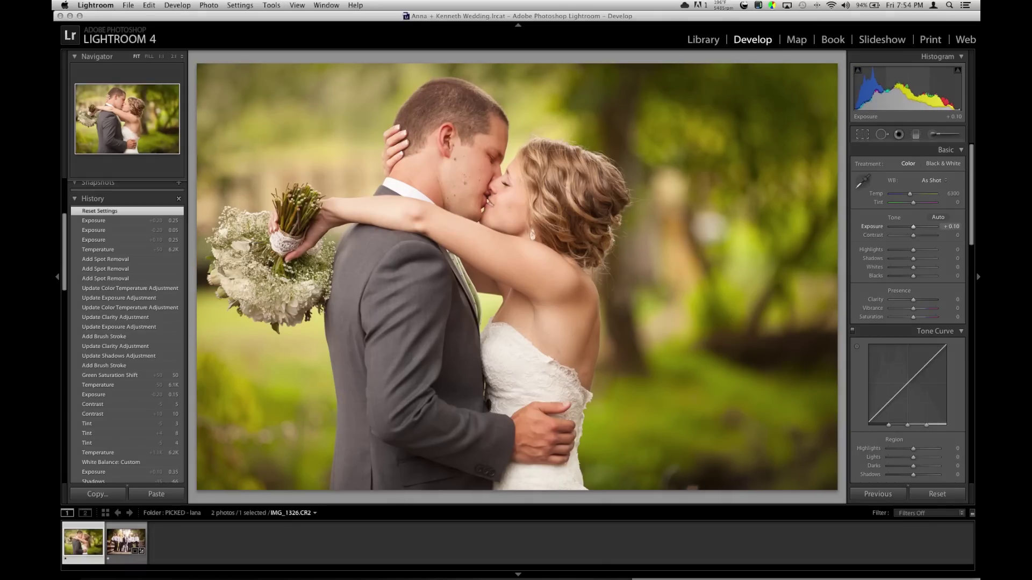
key(Down)
key(Down)
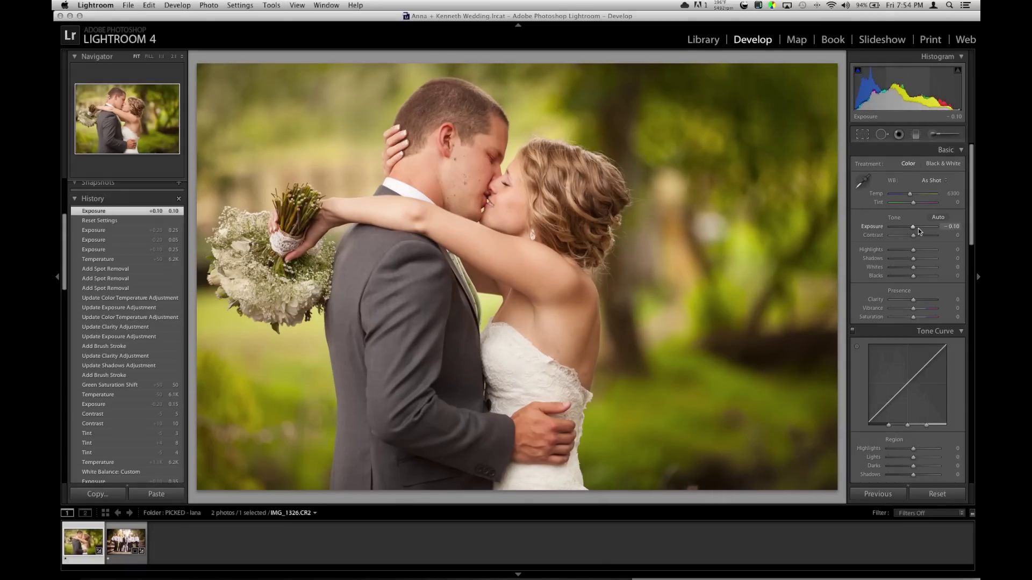
key(Up)
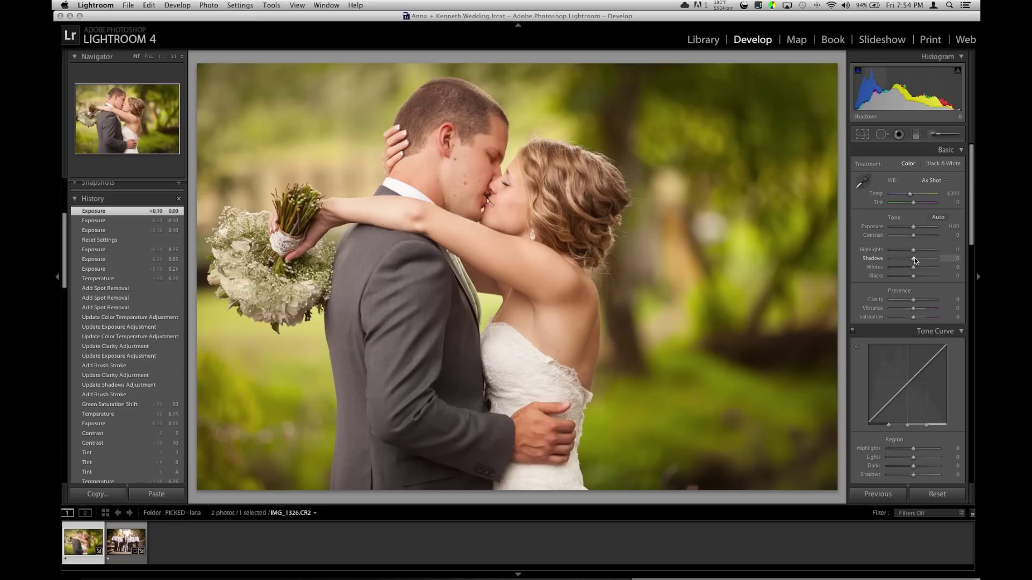
Step: Set Shadows to -55 and Blacks to -20, leaving Highlights reset to 0 after a small trial change
key(shift+Down)
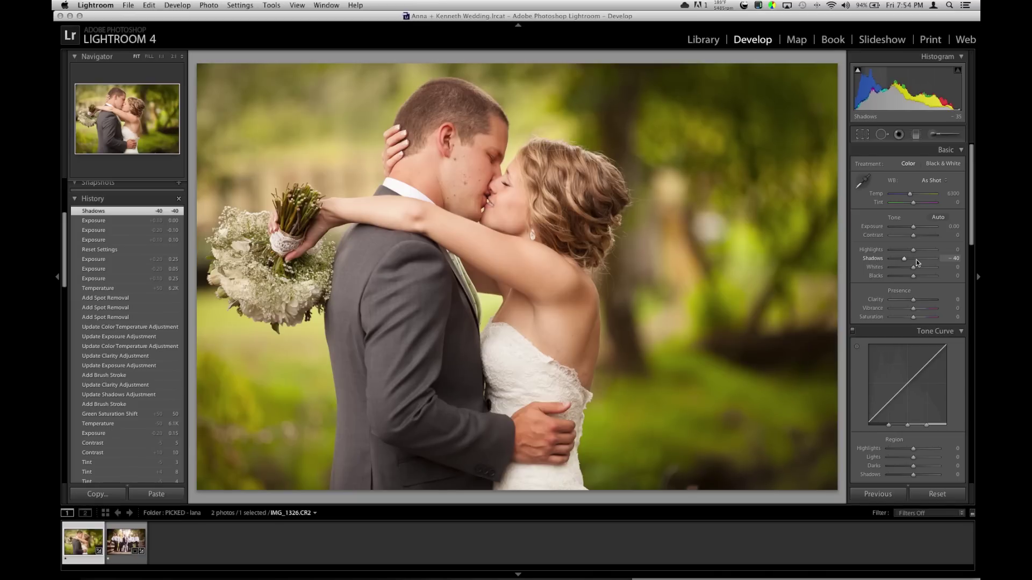
key(Down)
key(Down)
key(Down)
key(Down)
key(Down)
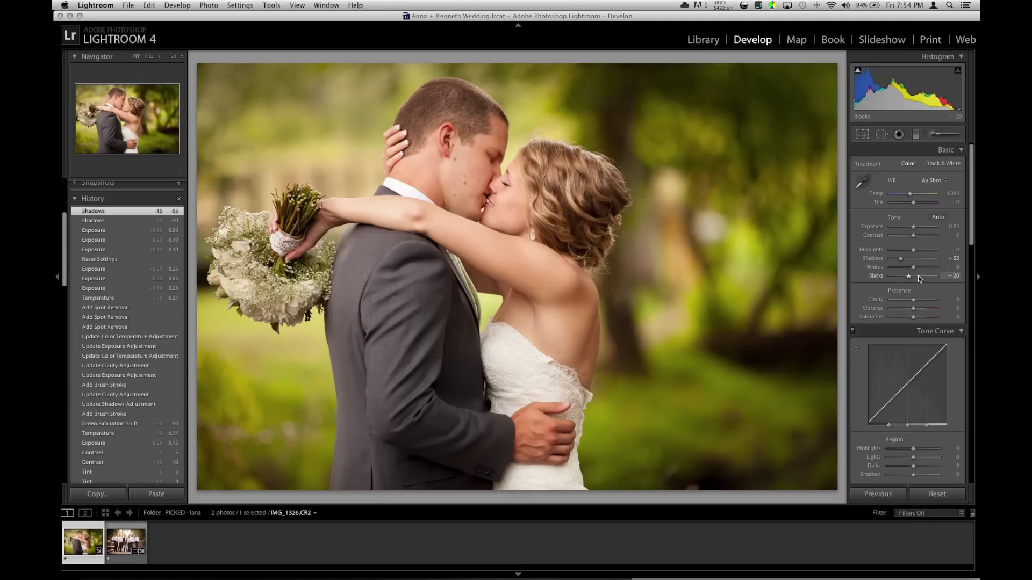
mouse_move(914, 251)
mouse_down()
mouse_move(896, 251)
mouse_move(915, 252)
mouse_up()
double_click(914, 253)
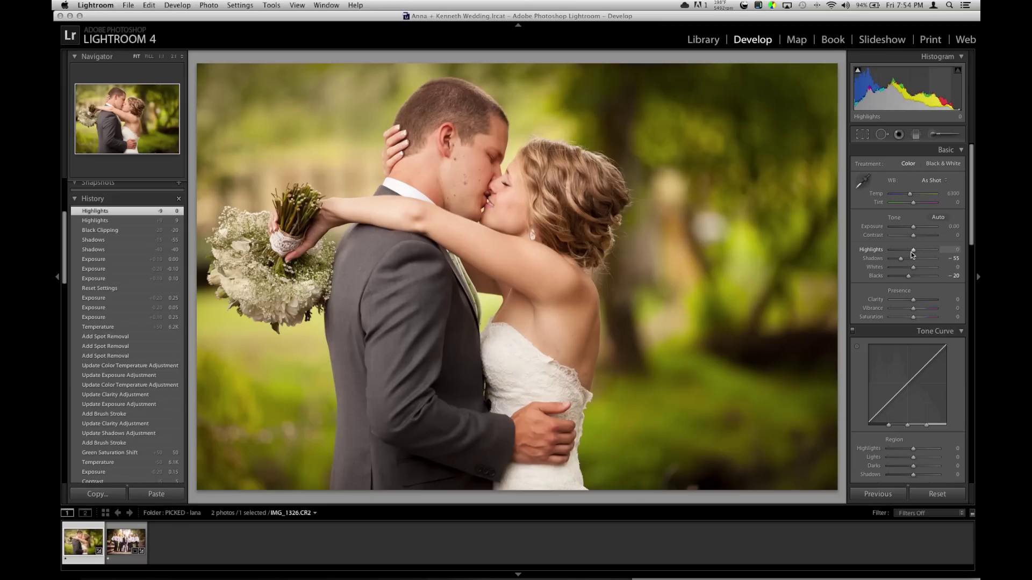
Step: Try different Vibrance amounts on the photo and settle on +5
scroll(910, 252, down, 3)
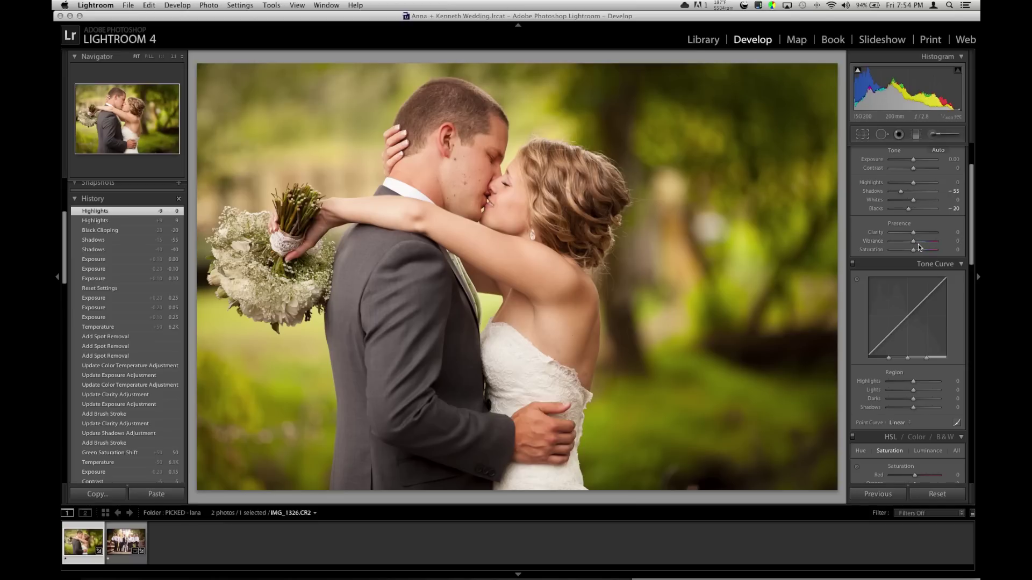
key(Up)
key(Up)
key(Down)
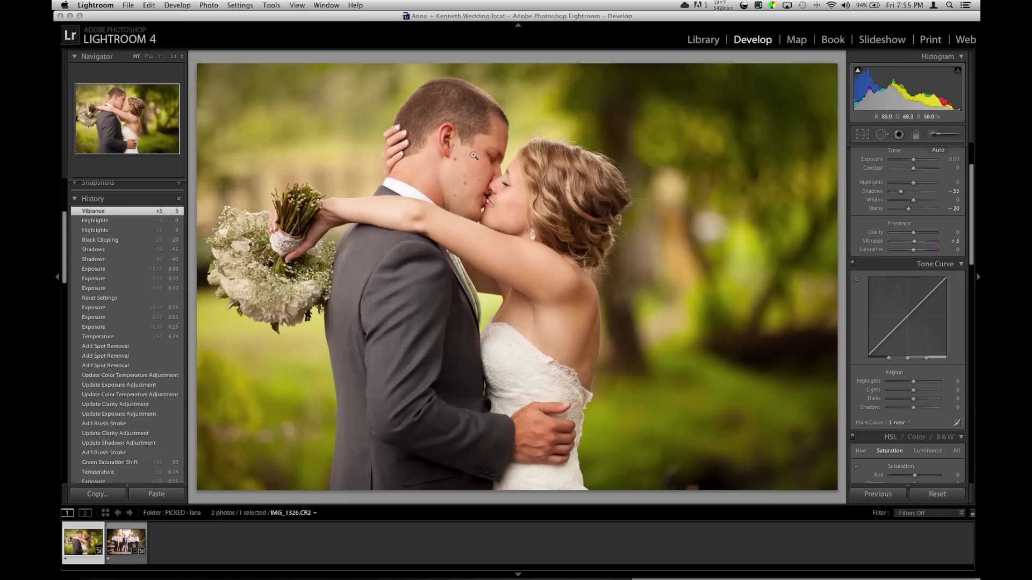
drag(927, 241, 917, 242)
double_click(917, 243)
key(Up)
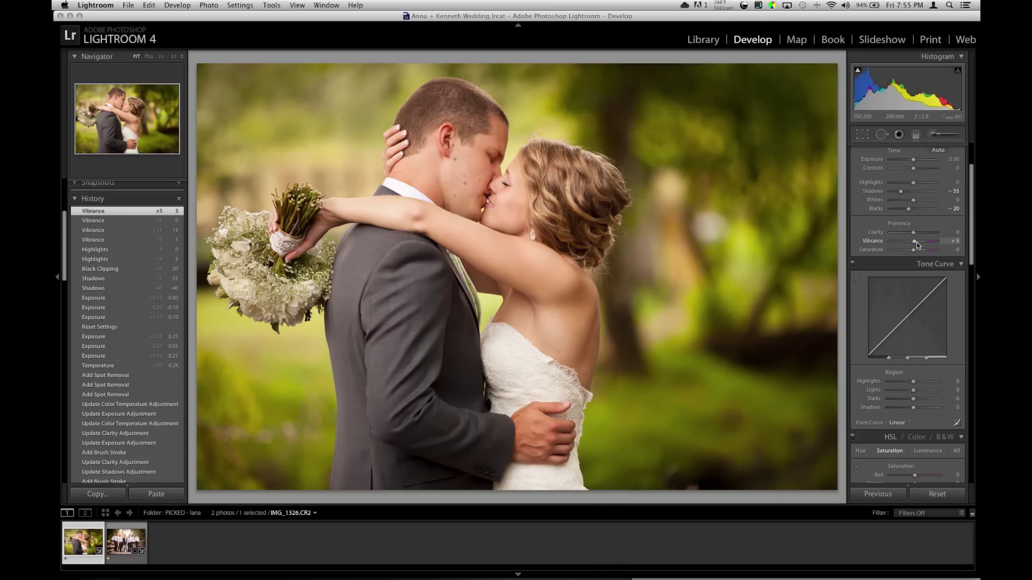
Step: Raise the Green saturation to +76 in the HSL adjustments
scroll(895, 295, down, 5)
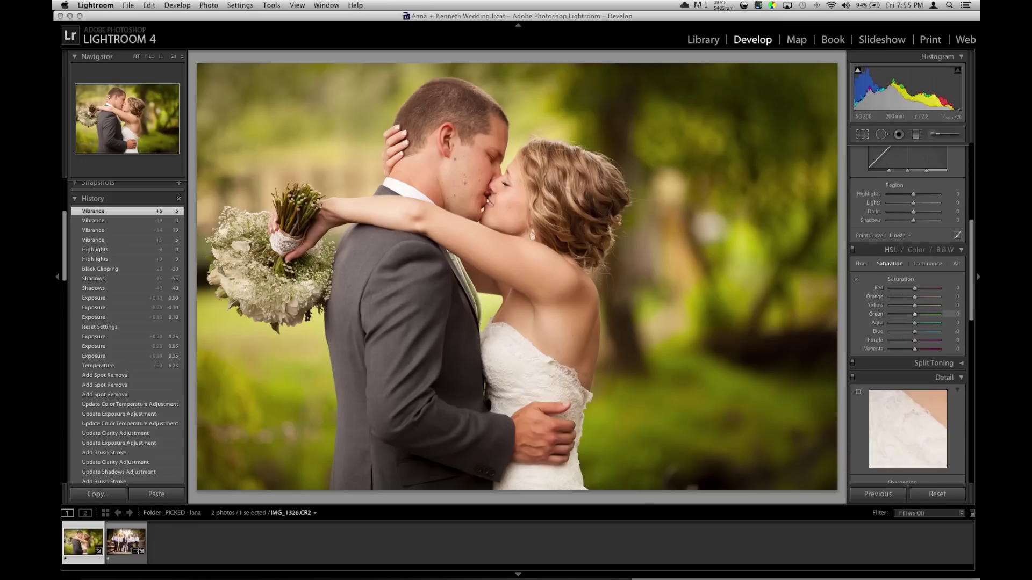
drag(926, 313, 932, 318)
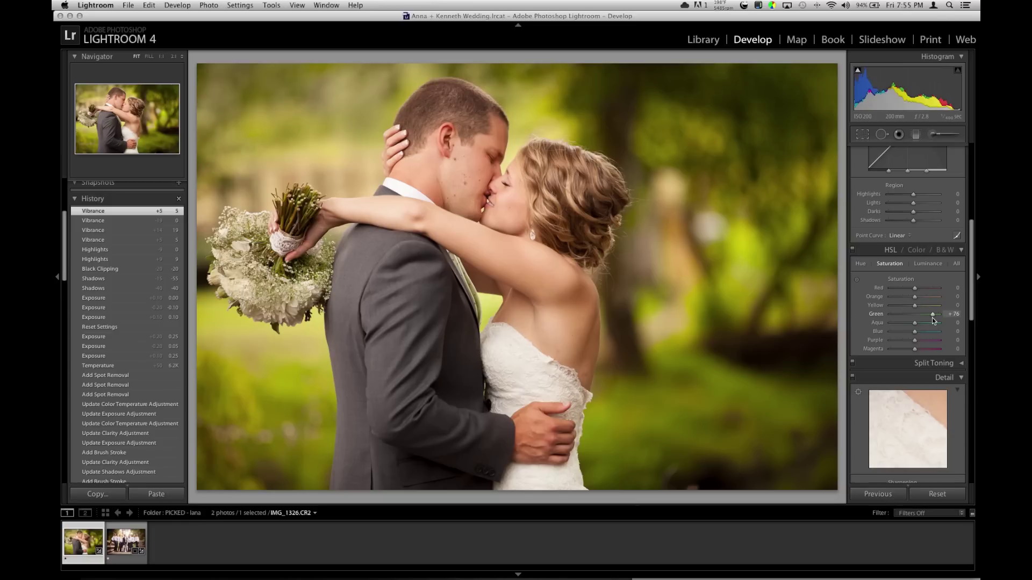
Step: Set the Sharpening Amount to 30, using the bride's eye as the detail preview area
scroll(930, 318, down, 5)
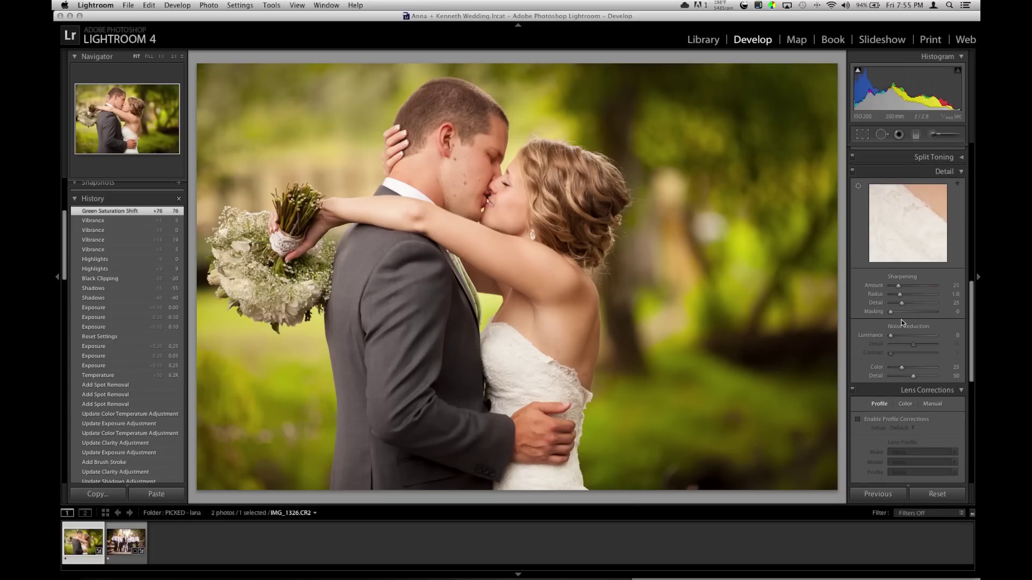
drag(898, 286, 899, 286)
key(Up)
click(919, 206)
click(910, 217)
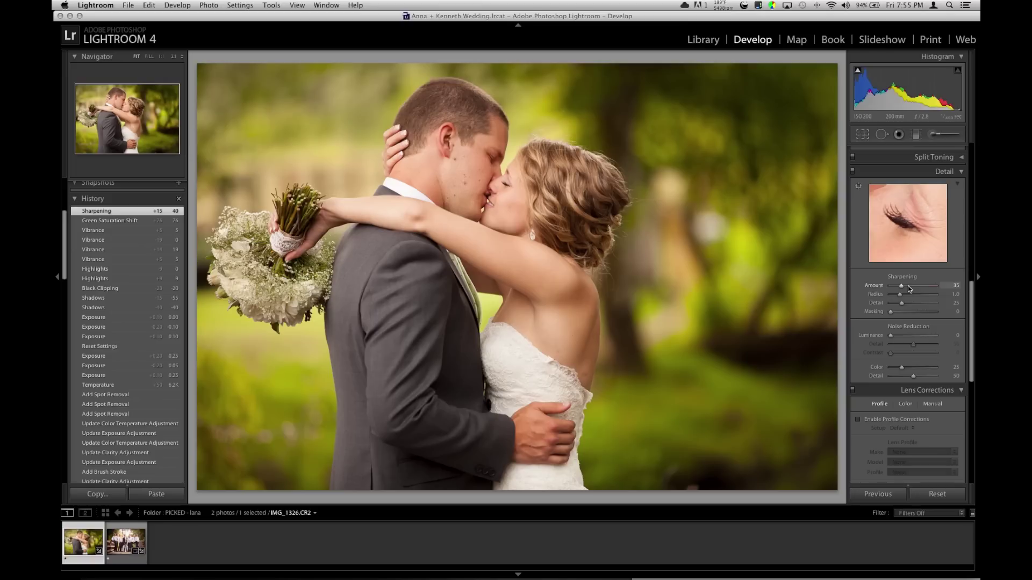
Step: Set the Post-Crop Vignetting Amount to -15 after trying -20, using the Highlight Priority style
scroll(908, 285, down, 5)
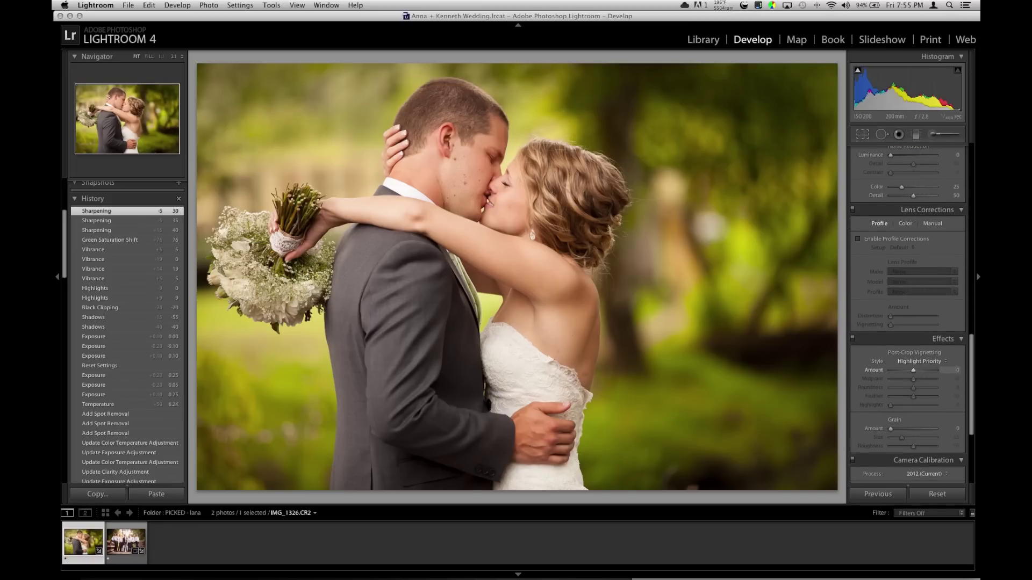
drag(913, 370, 914, 371)
key(Down)
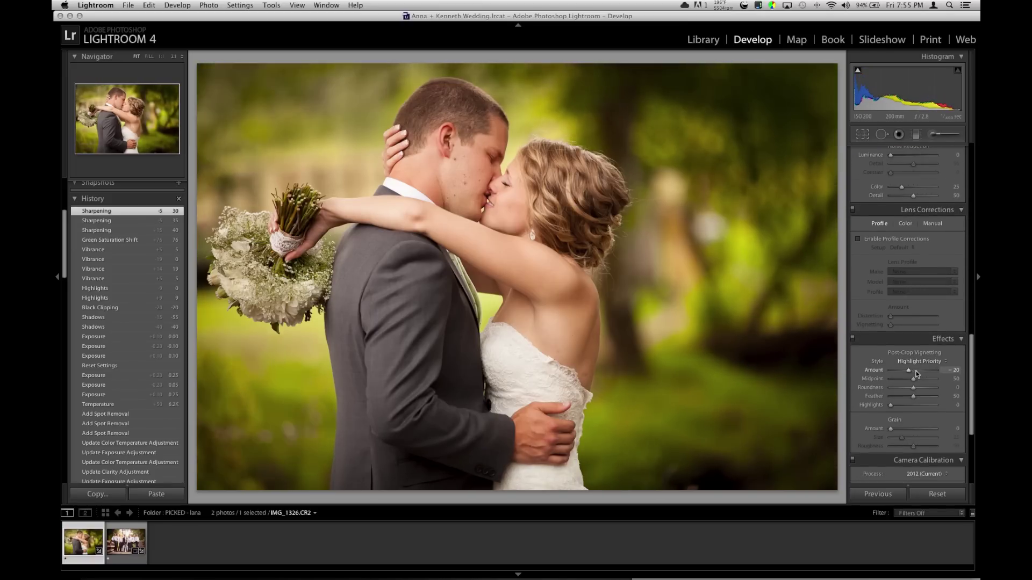
key(Up)
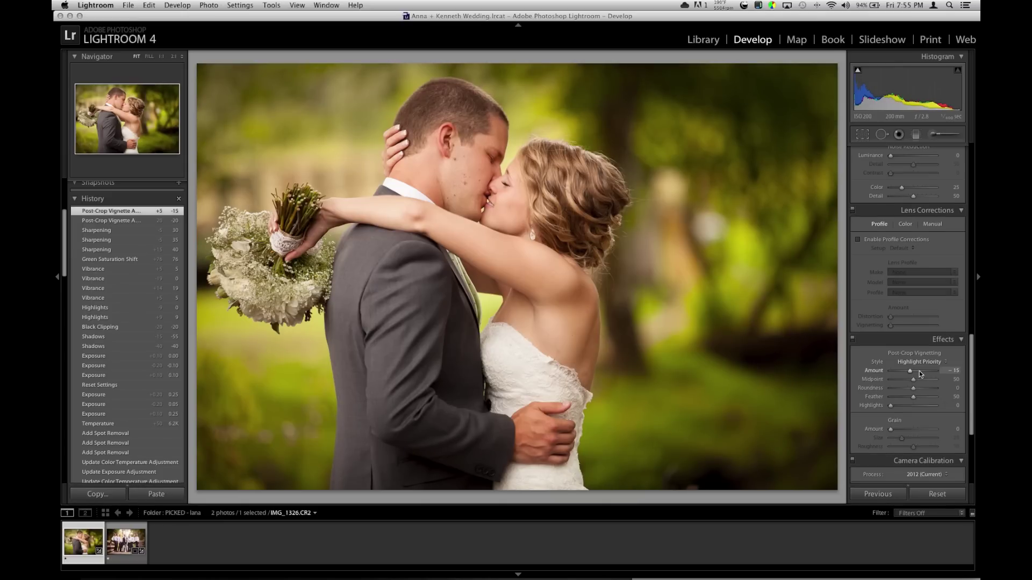
Step: Try raising the photo's Exposure to +0.10 and reset it to 0
scroll(934, 373, up, 15)
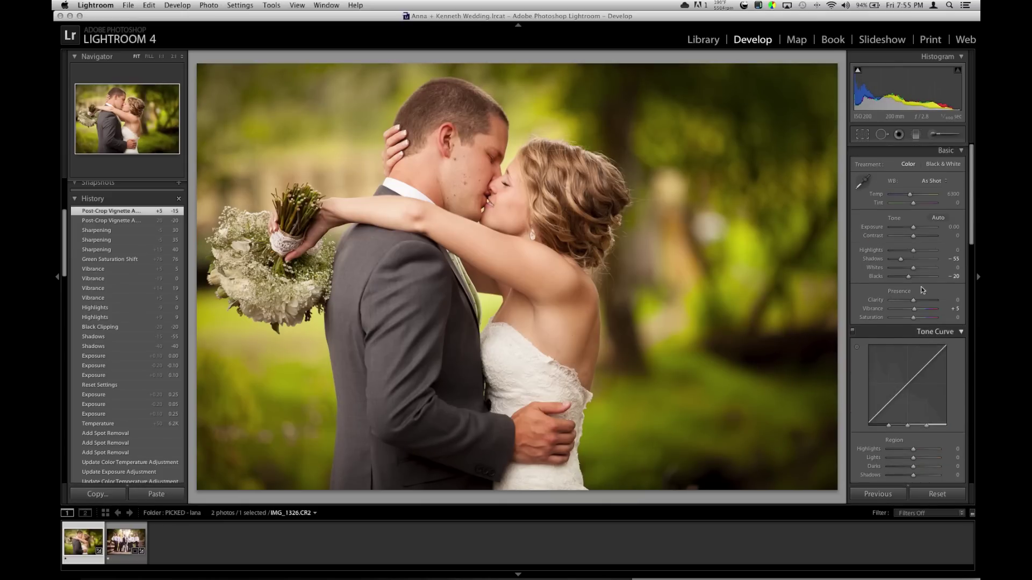
key(Up)
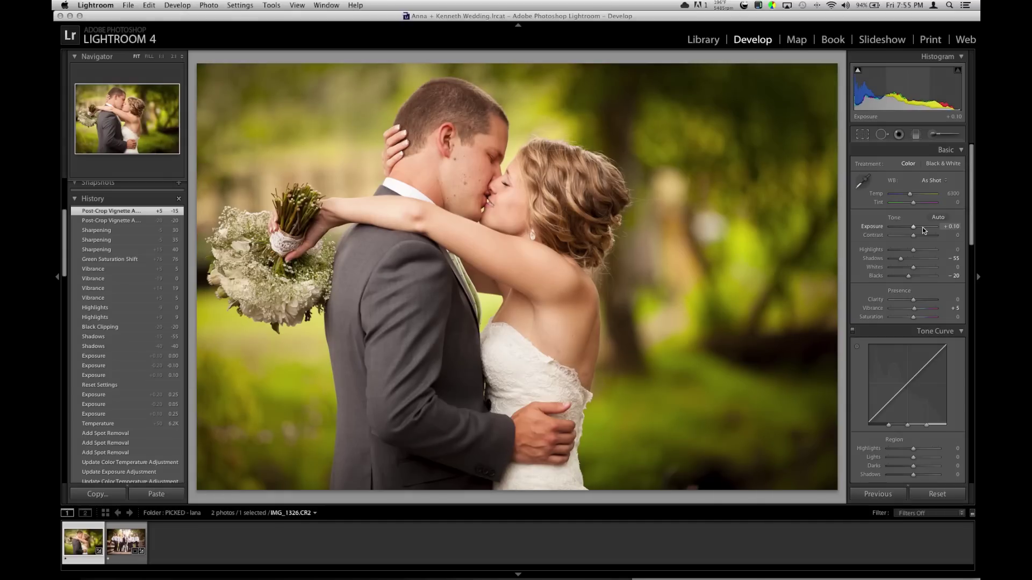
key(Down)
double_click(924, 231)
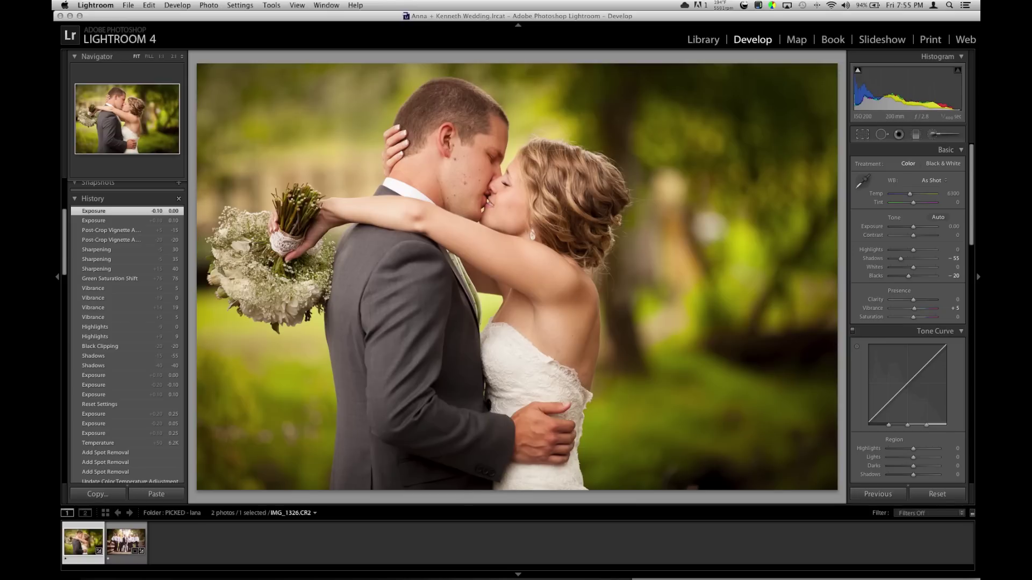
Step: Darken the groom's suit jacket with a size 16 adjustment brush stroke, using Exposure -0.18 and Shadows -3
click(933, 134)
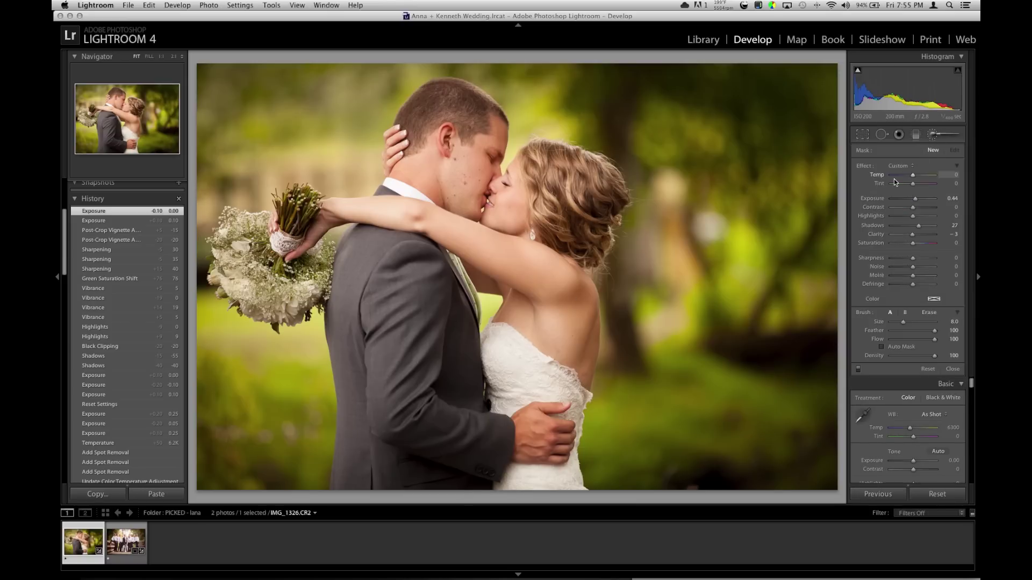
double_click(919, 225)
drag(916, 199, 915, 201)
scroll(388, 317, up, 9)
scroll(364, 329, down, 1)
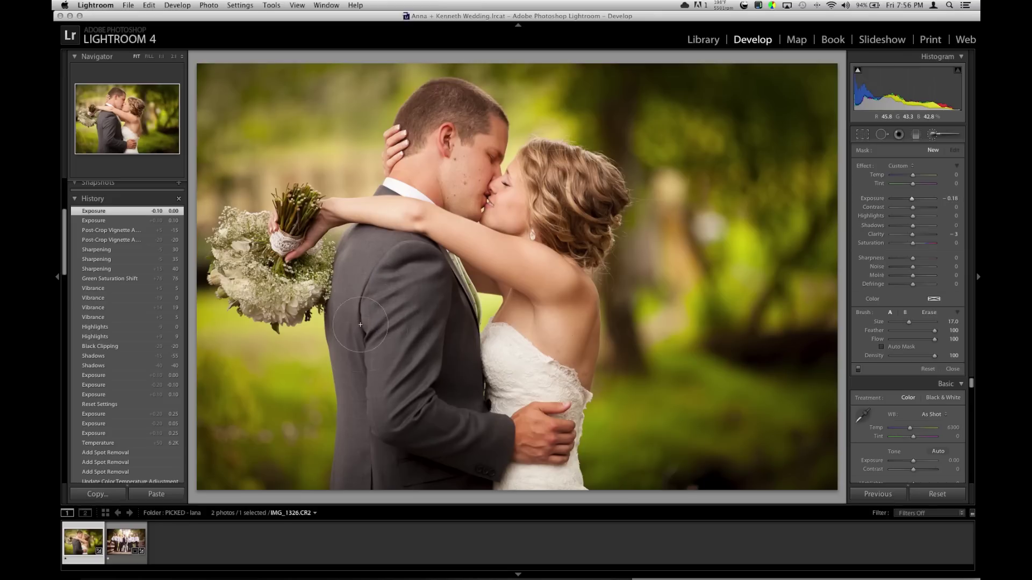
drag(398, 285, 400, 288)
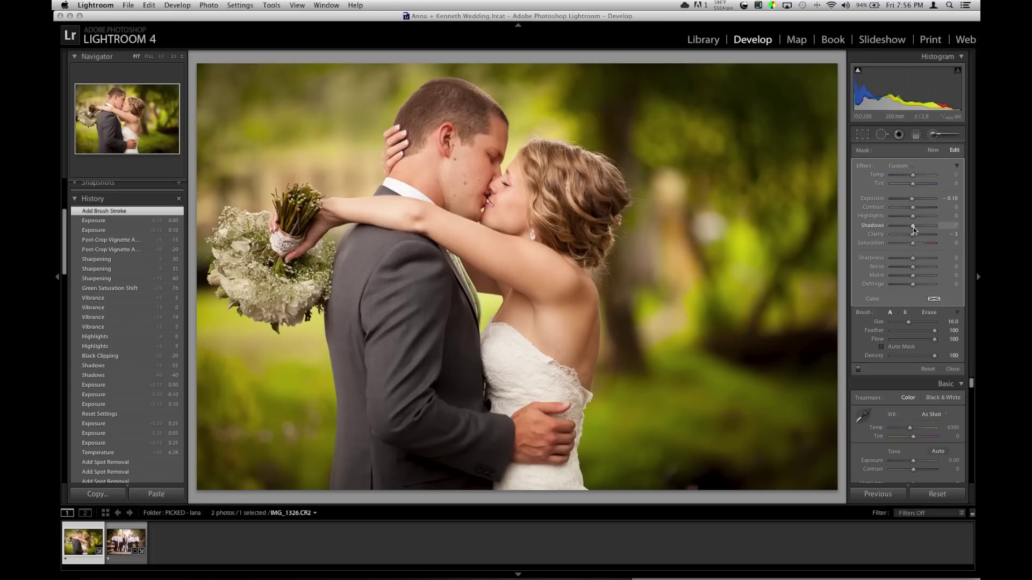
drag(913, 226, 912, 231)
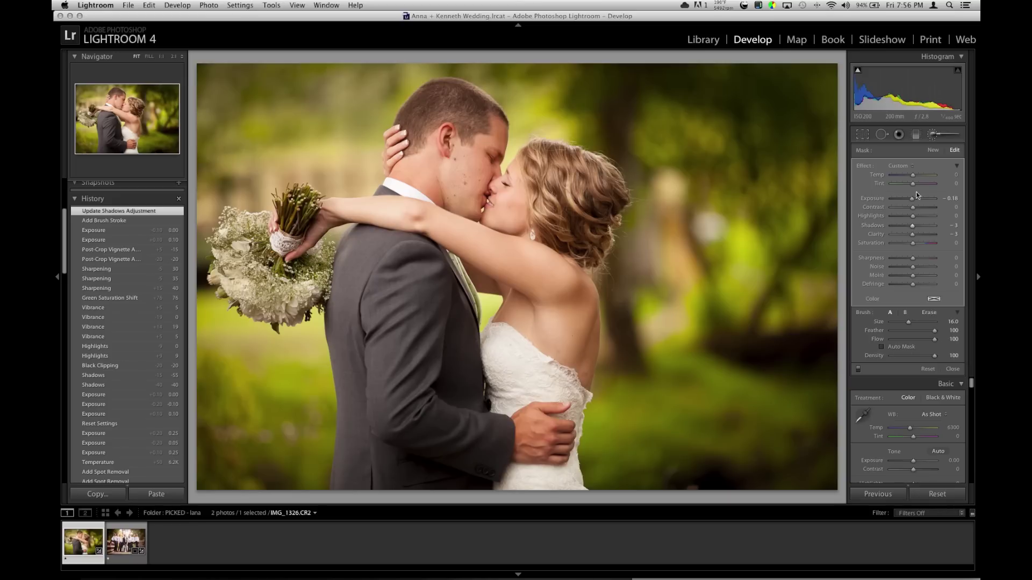
Step: Brighten the groom's hand on the dress with a new brush adjustment of Exposure 0.16, Temp -8 and Clarity -2
click(933, 150)
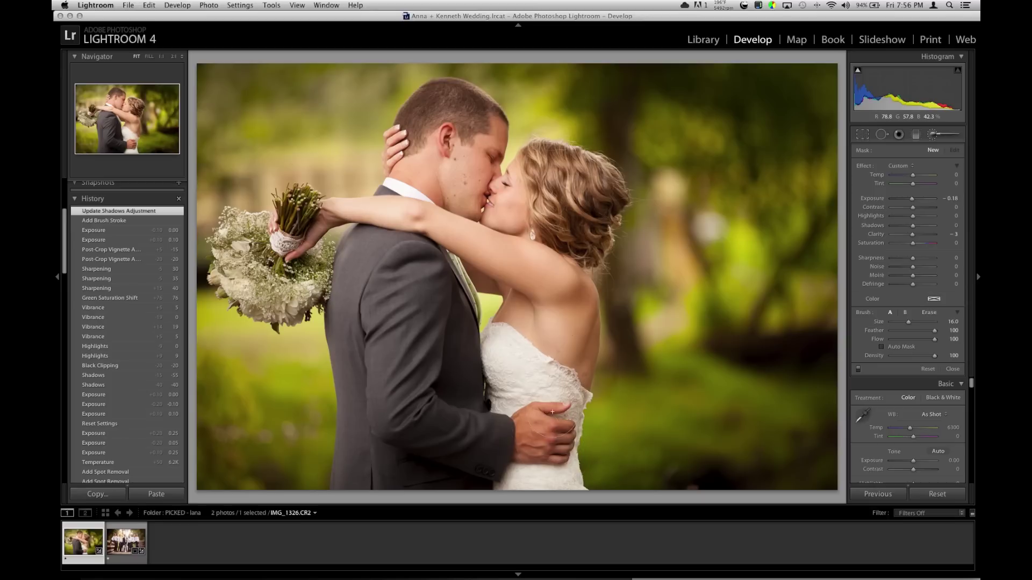
drag(551, 443, 536, 430)
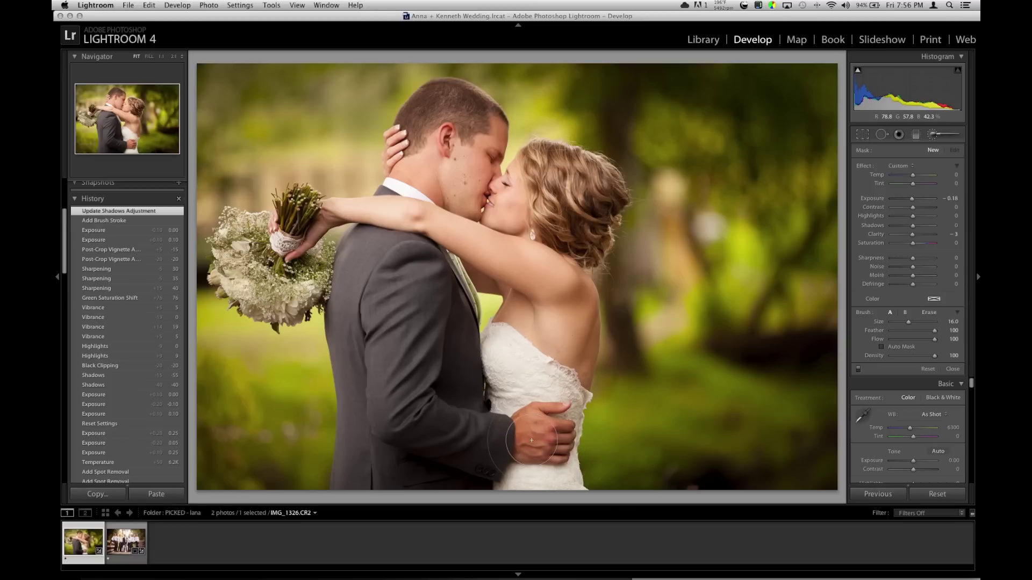
double_click(914, 198)
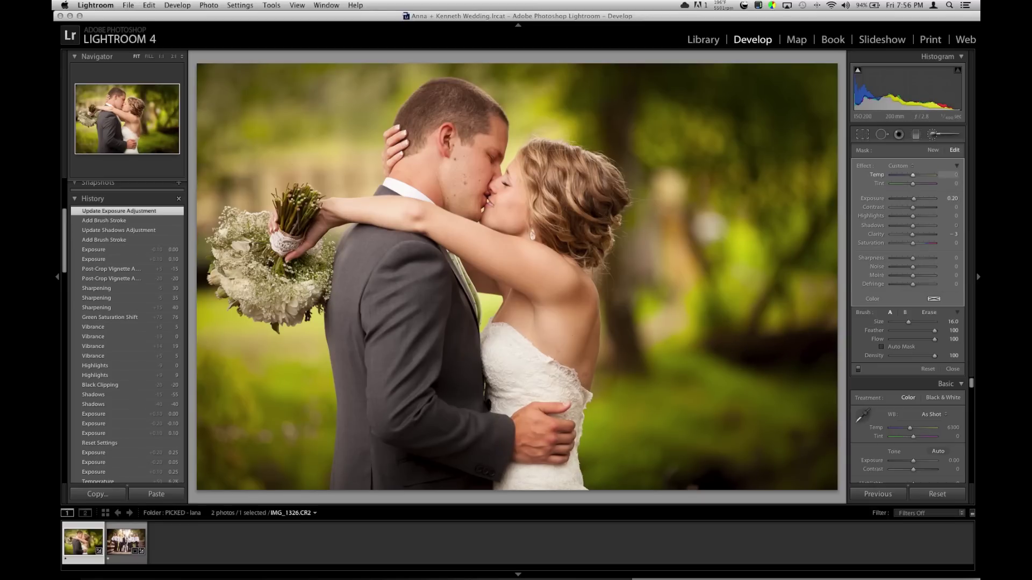
key(Down)
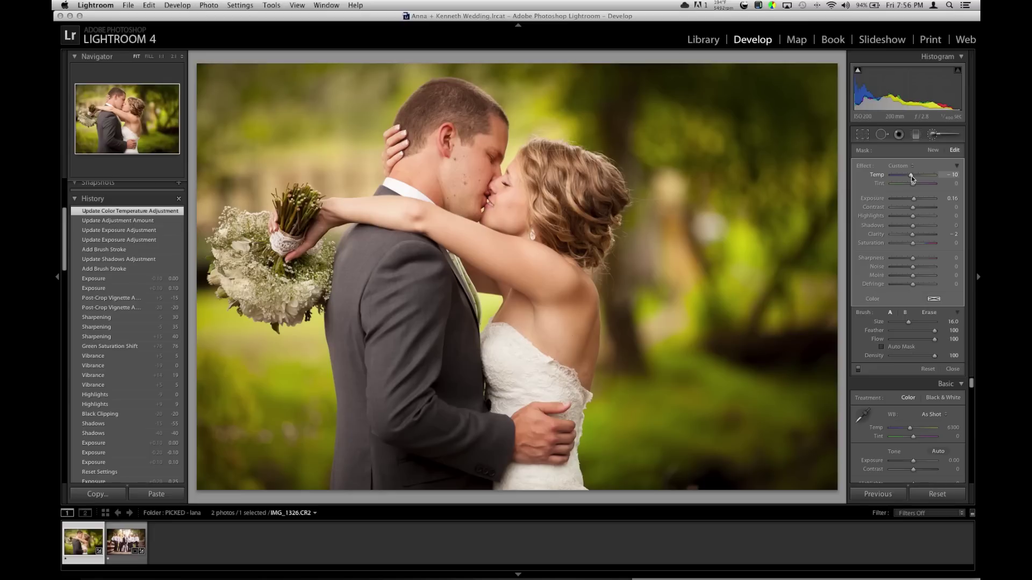
click(911, 176)
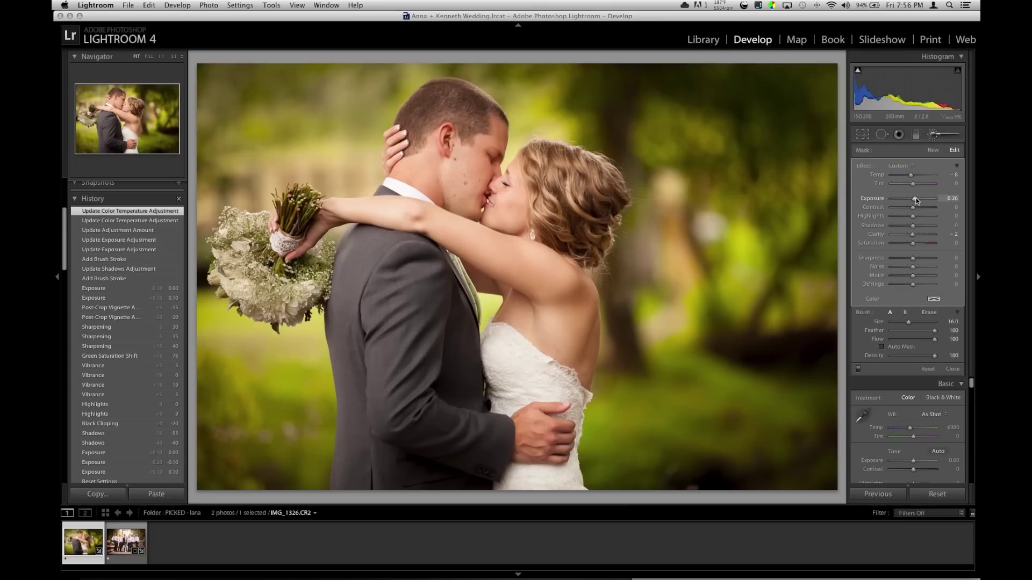
click(916, 200)
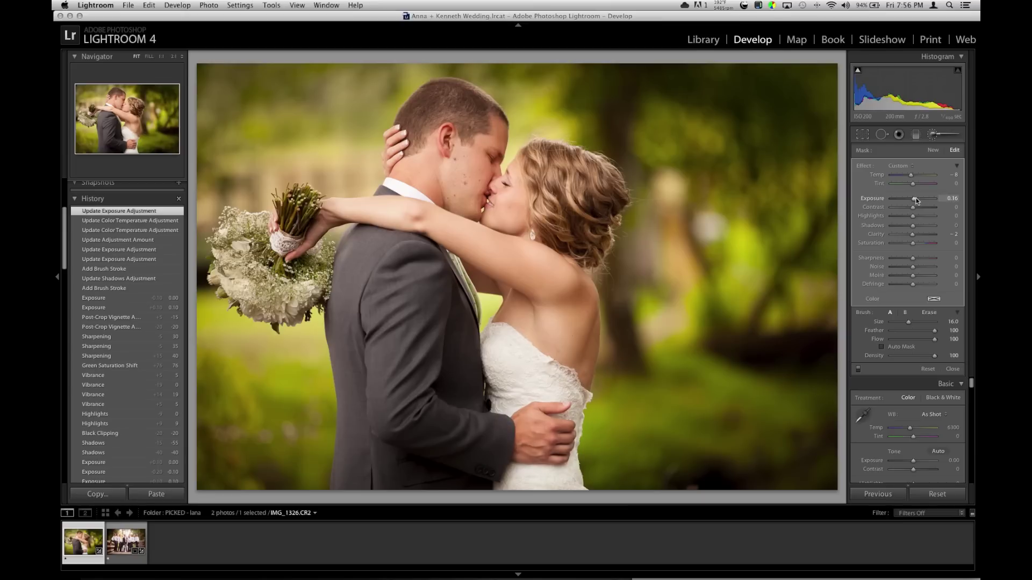
click(915, 199)
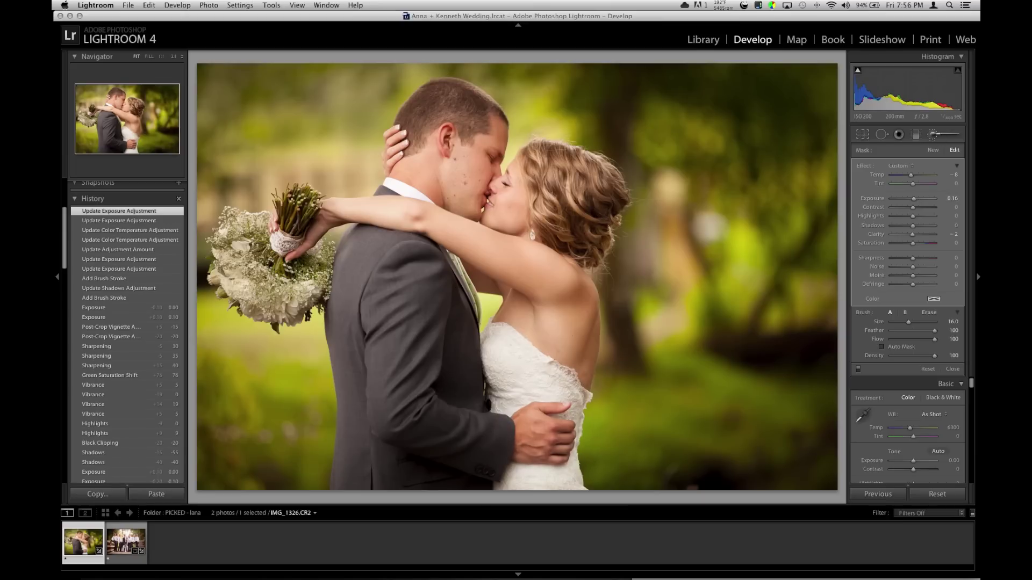
click(938, 137)
Step: Apply a Heal spot removal in the groom's hair between his ear and temple
click(467, 145)
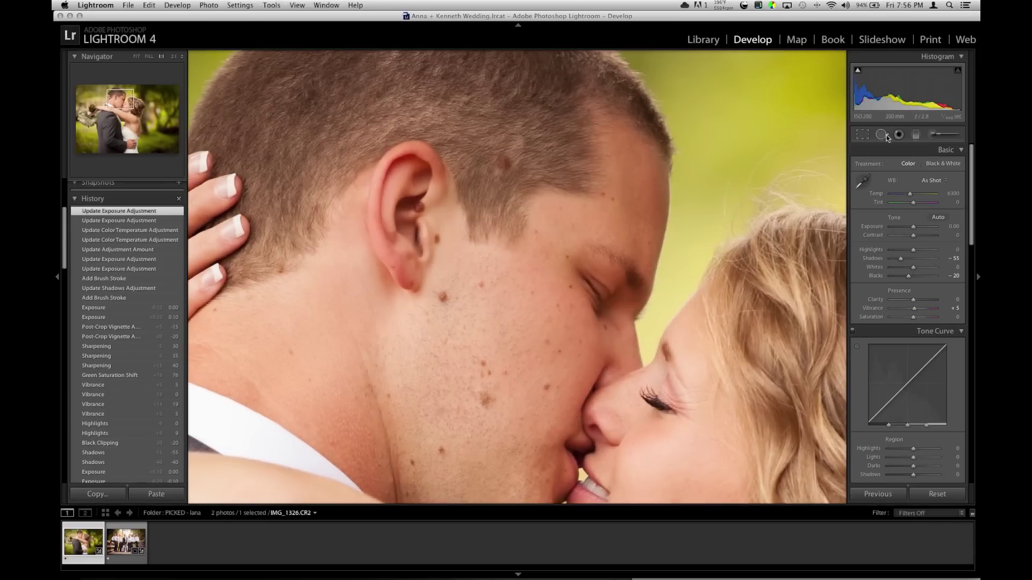
key(q)
click(504, 163)
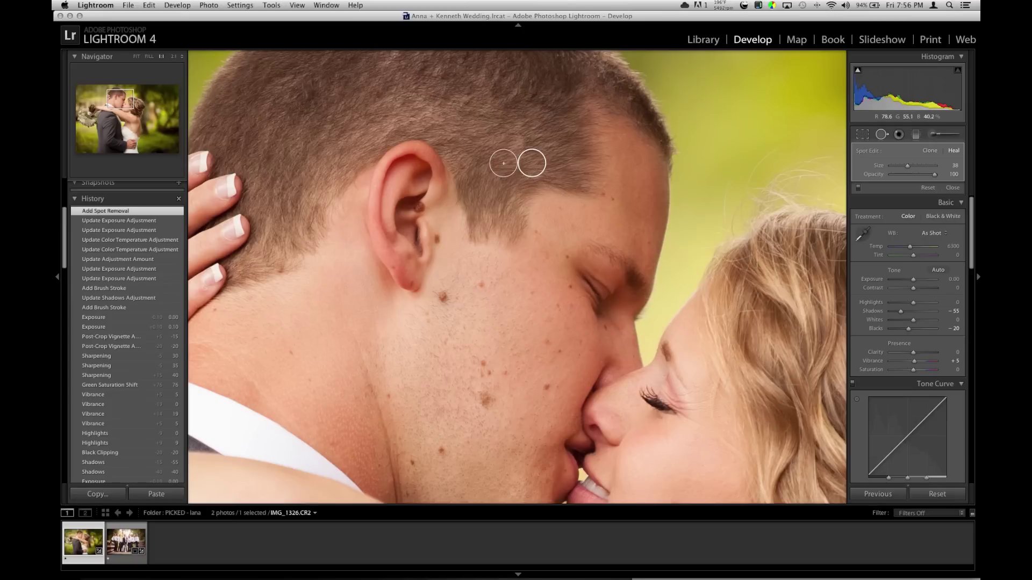
Step: Heal the blemish on the bride's lower back beside the lace edge of the dress with a size 51 spot
click(138, 134)
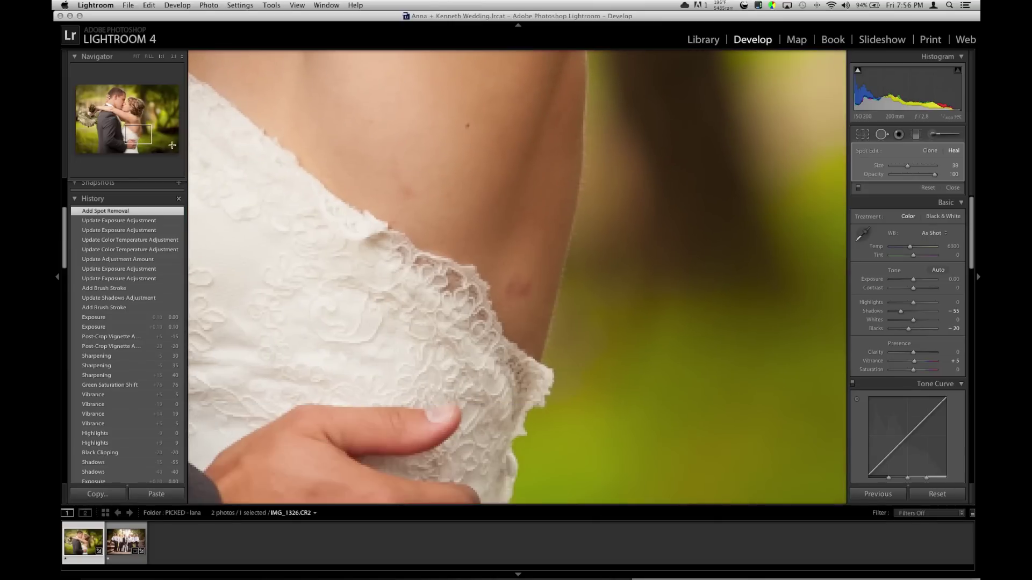
scroll(518, 284, up, 3)
click(517, 286)
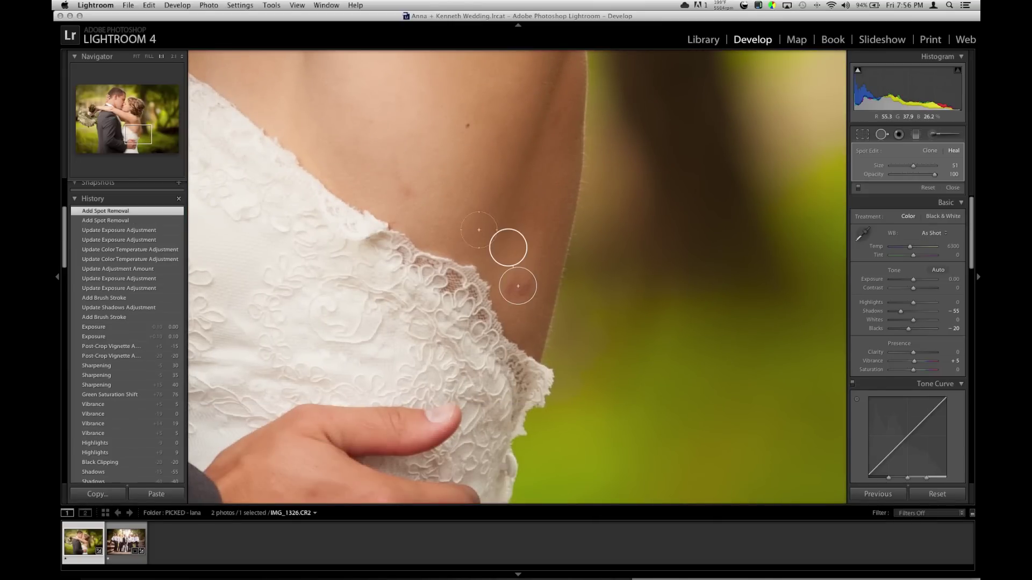
click(125, 103)
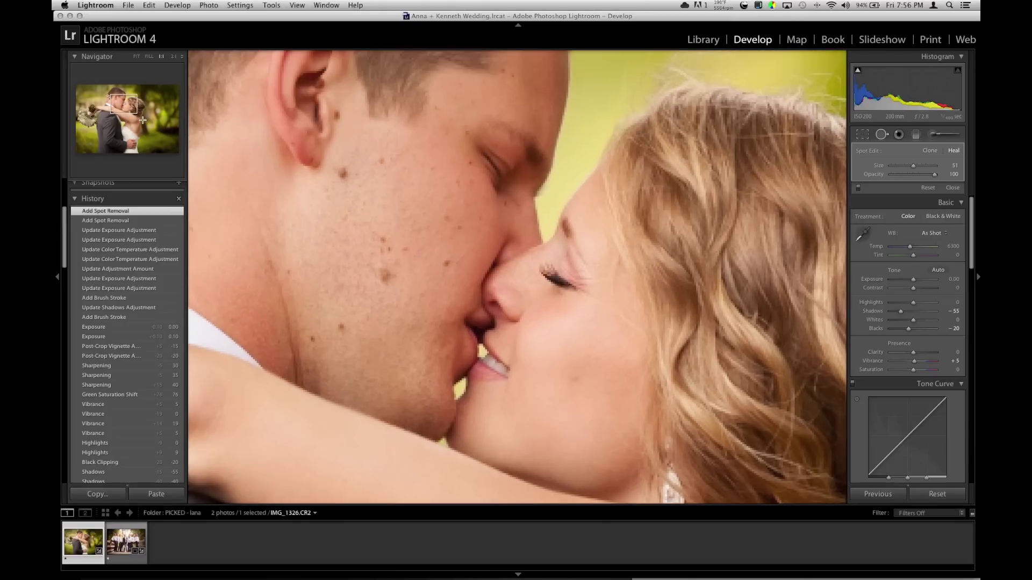
click(143, 128)
key(q)
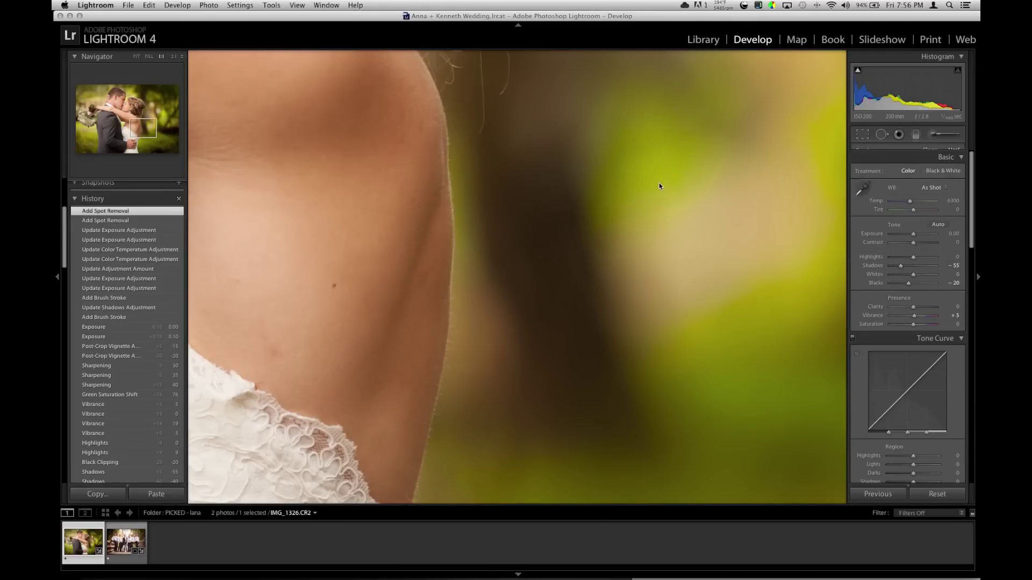
click(659, 183)
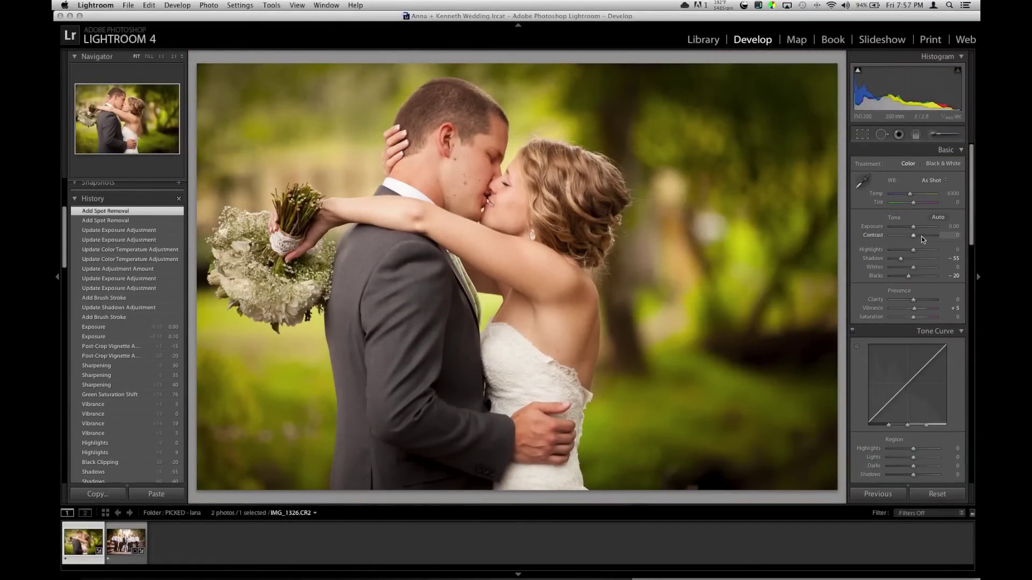
Step: Raise the photo's Exposure to +0.10 and settle the Contrast on +5
key(Up)
key(Up)
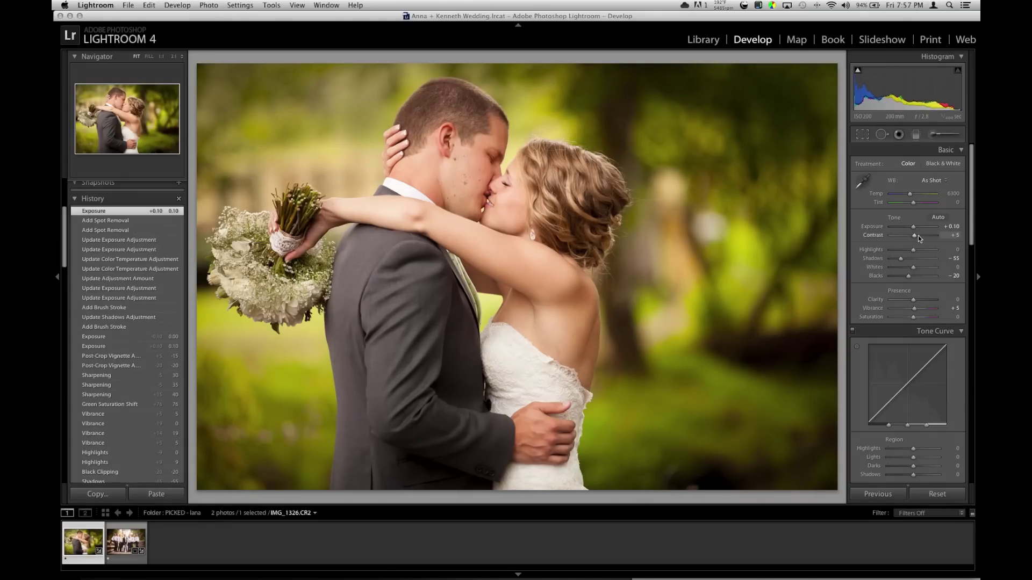
key(Up)
key(Down)
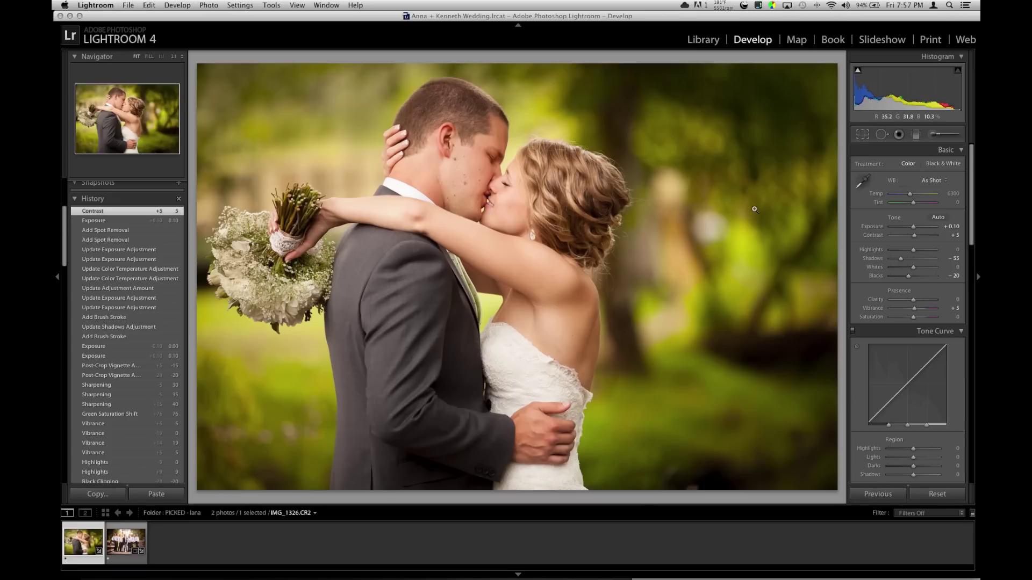
Step: Compare the edited portrait repeatedly with its unedited Before version
key(backslash)
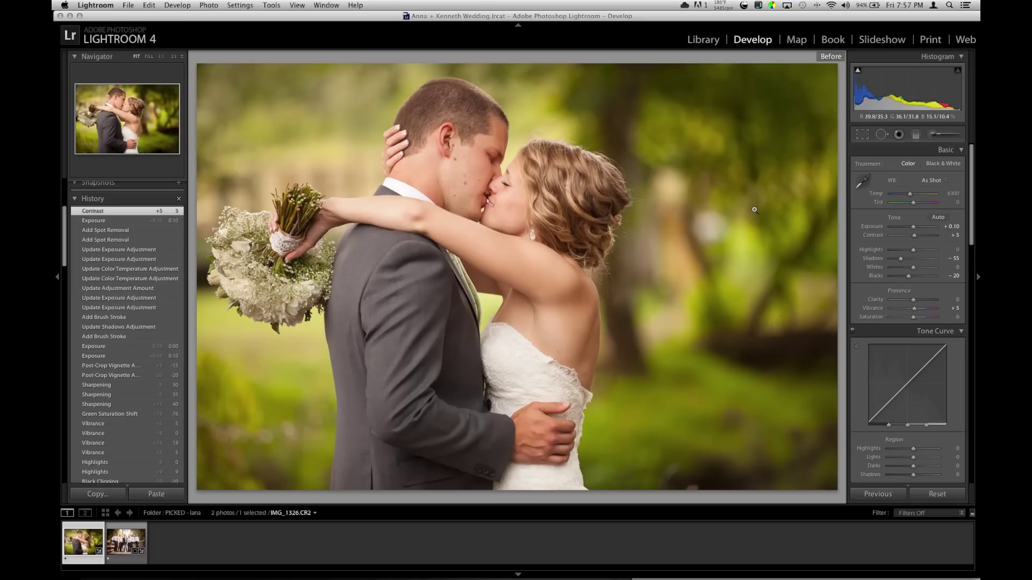
key(backslash)
key(backslash)
key(backslash)
key(backslash)
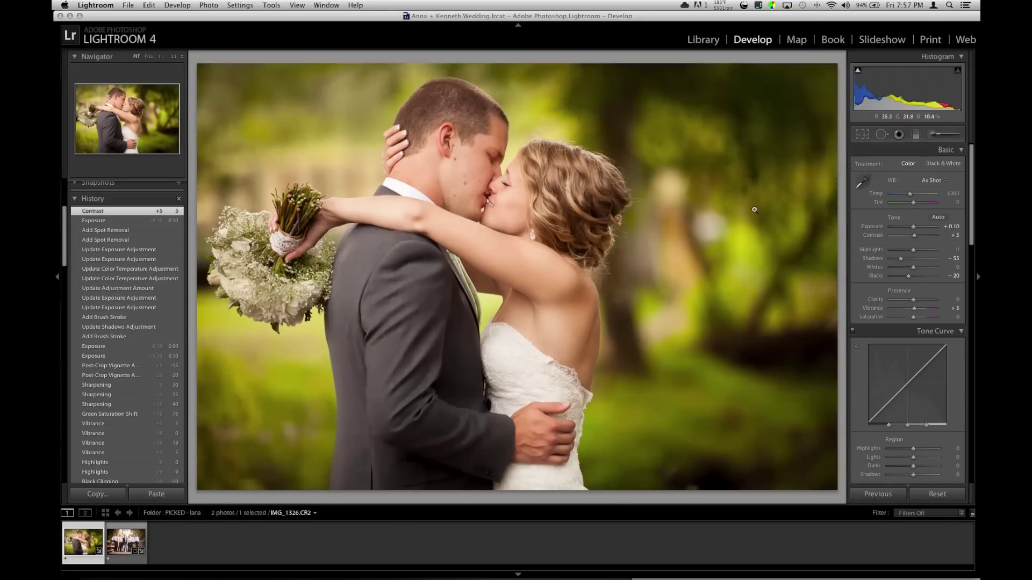
key(backslash)
key(backslash)
key(backslash)
key(backslash)
Step: Set the white balance Temp to 6400, returning Tint to 0 after trying +5
key(Up)
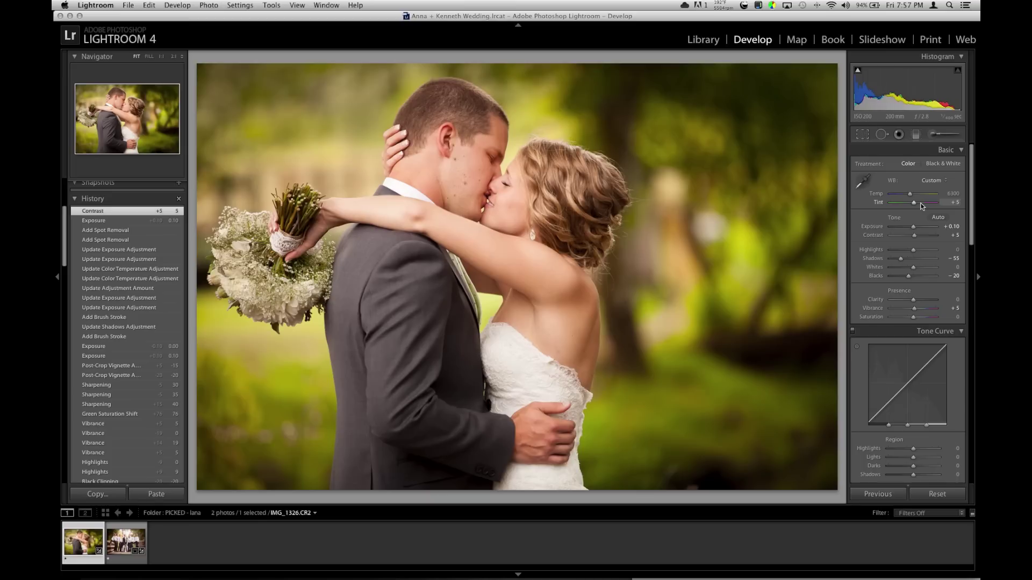
key(Down)
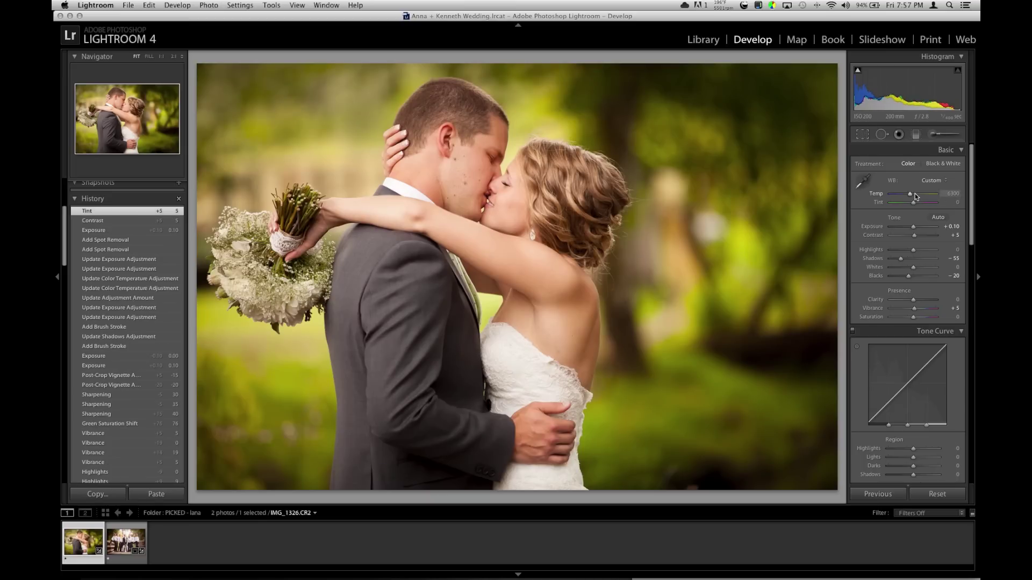
key(Up)
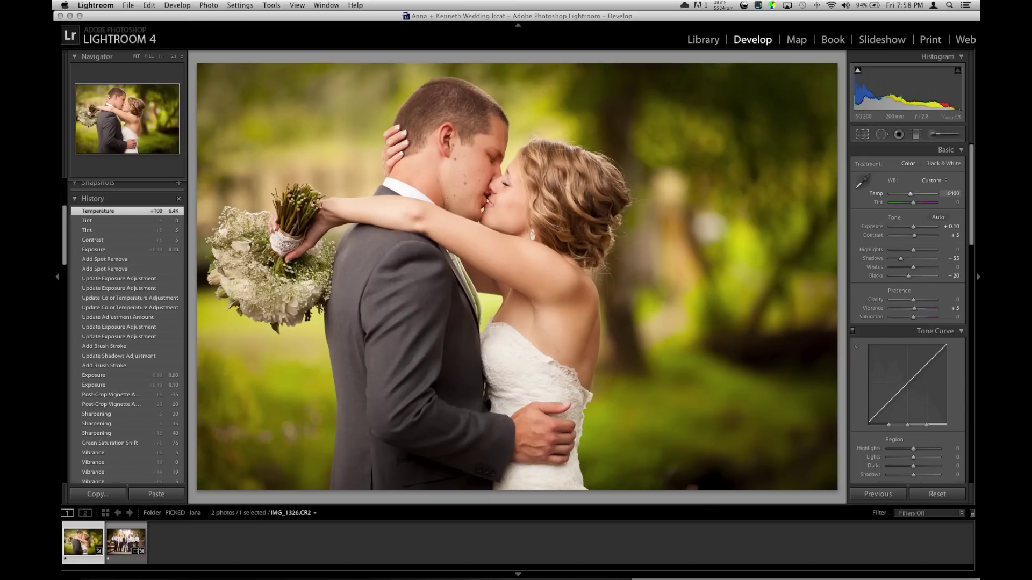
key(Up)
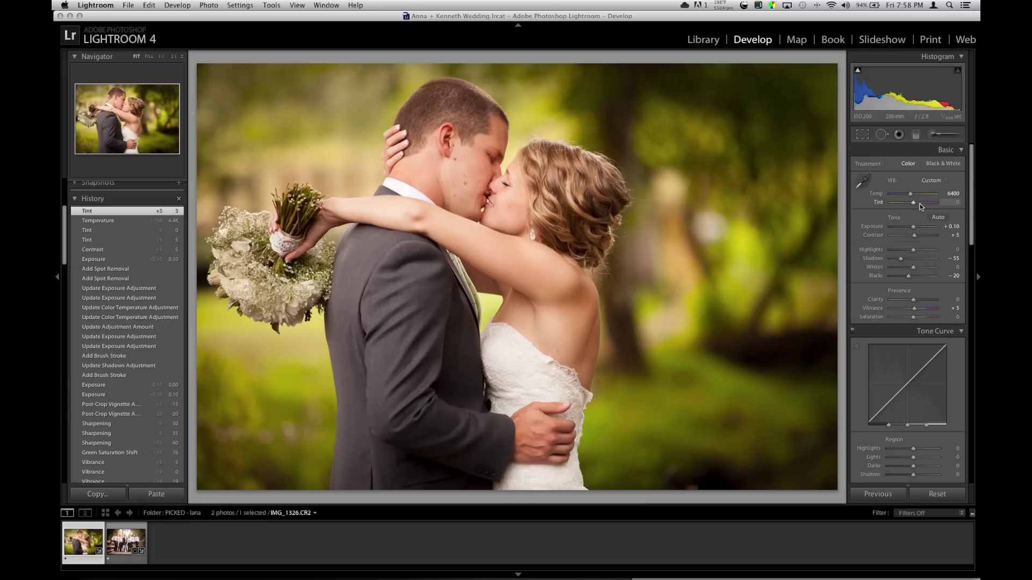
key(Down)
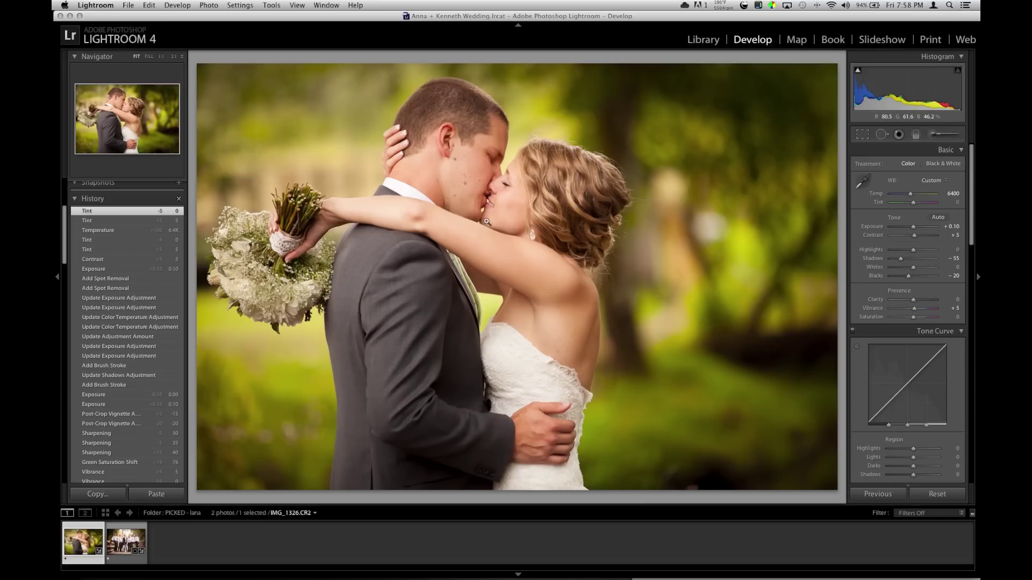
Step: Compare the portrait with its Before version again and raise the Exposure to +0.20
key(backslash)
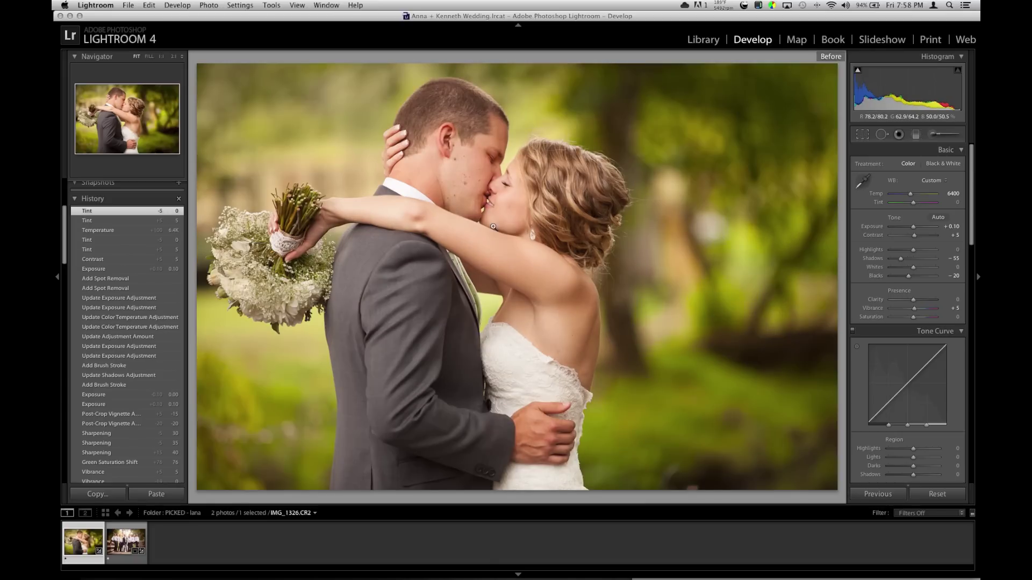
key(backslash)
key(backslash)
key(backslash)
key(backslash)
key(backslash)
key(equal)
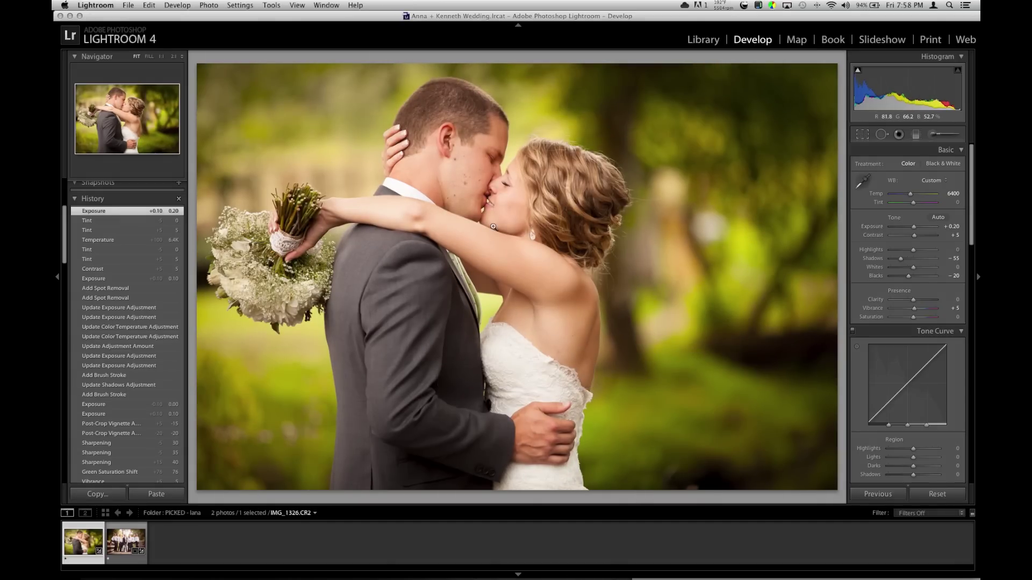
Step: Compare the edited couple portrait repeatedly with its Before version
key(backslash)
key(backslash)
key(backslash)
key(backslash)
key(backslash)
key(backslash)
key(backslash)
key(backslash)
key(backslash)
key(backslash)
key(backslash)
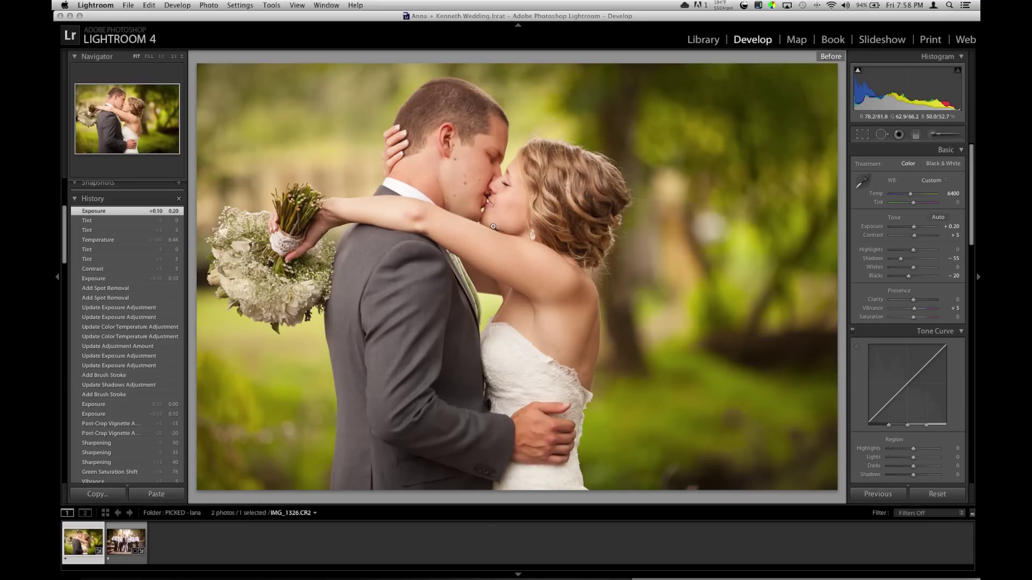
key(backslash)
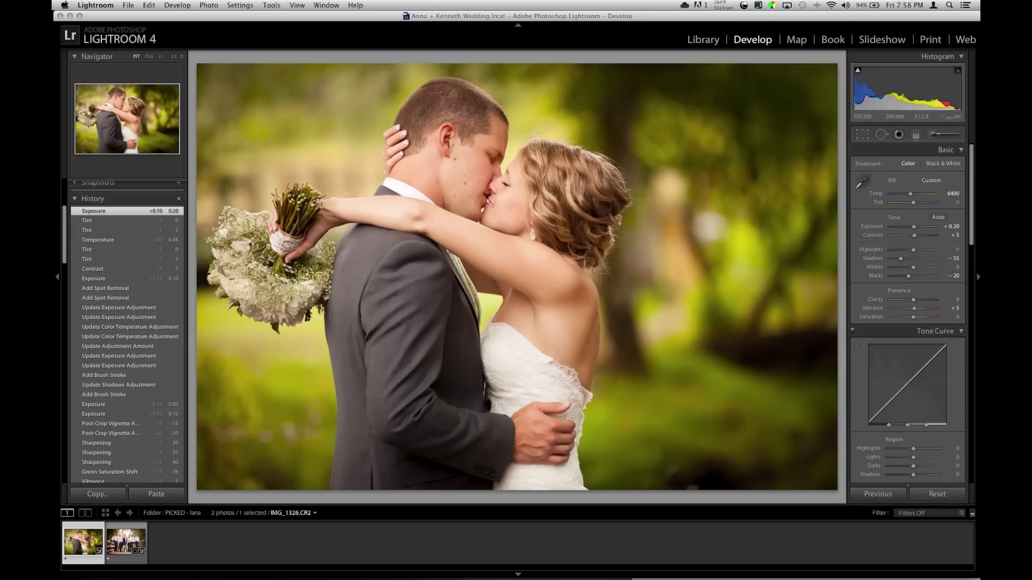
Step: Reset the groomsmen photo IMG_1494.CR2 to its unedited state and straighten it to a crop angle of -1.09
click(122, 544)
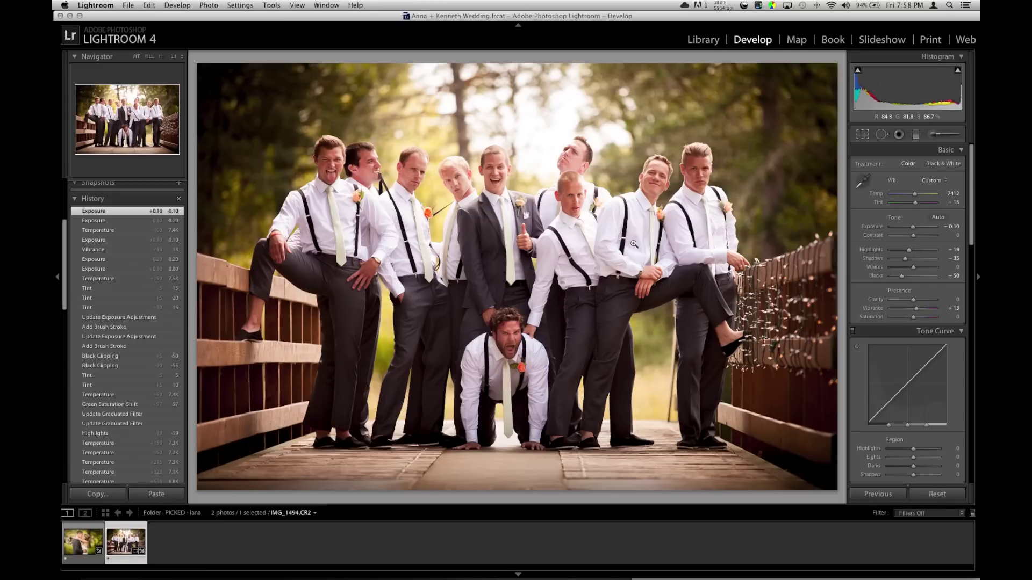
click(937, 494)
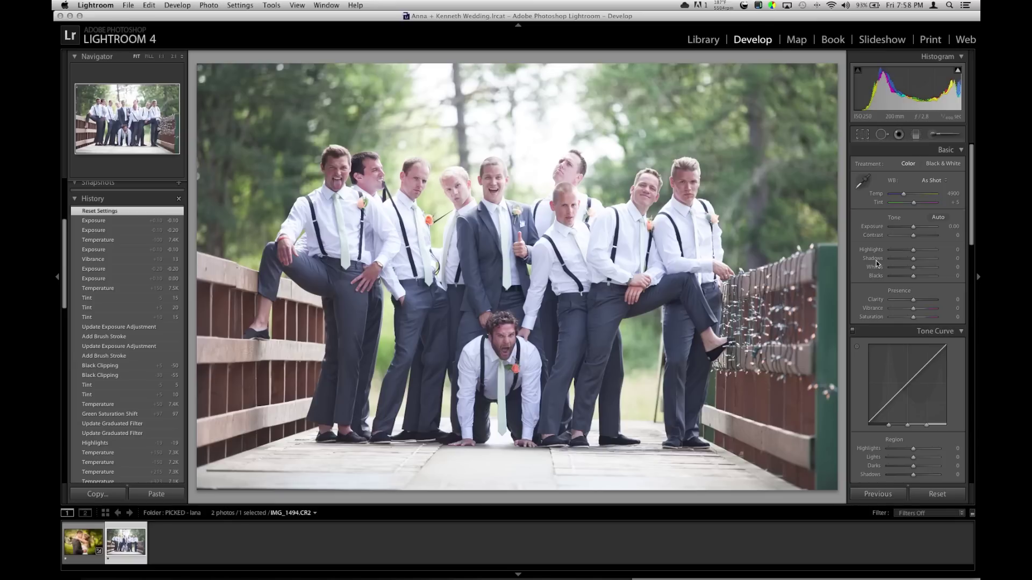
key(r)
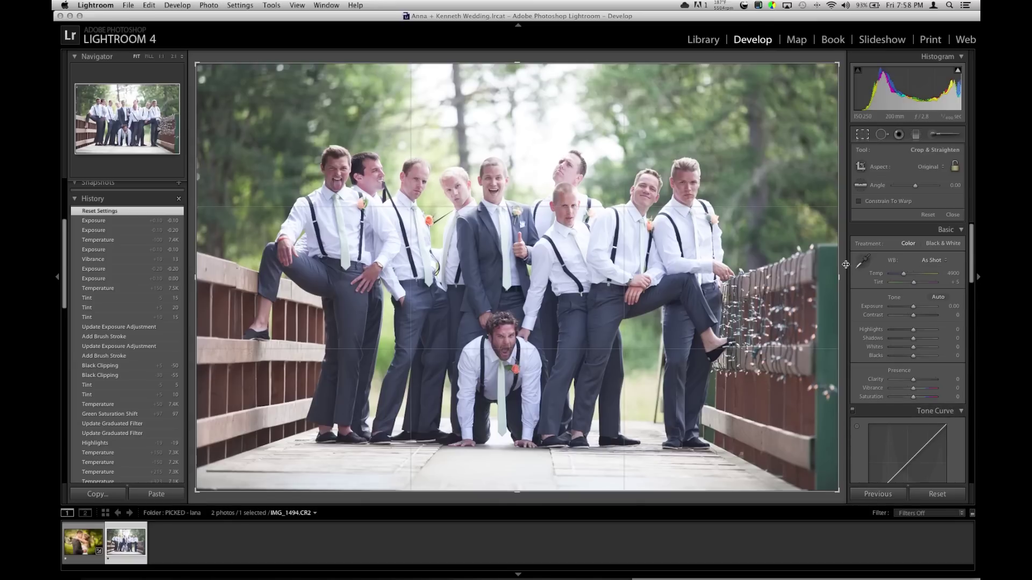
drag(843, 265, 843, 255)
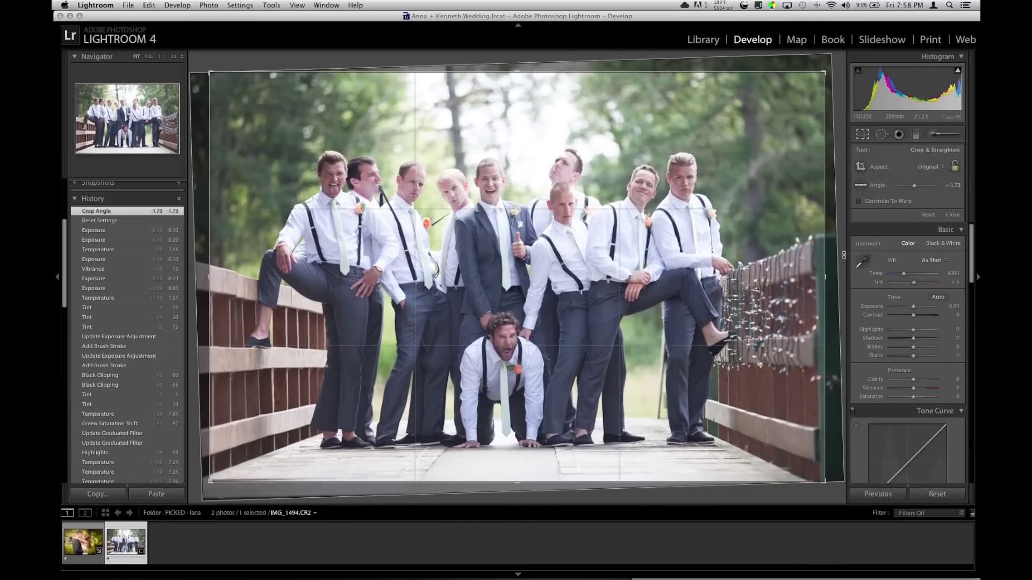
key(r)
key(r)
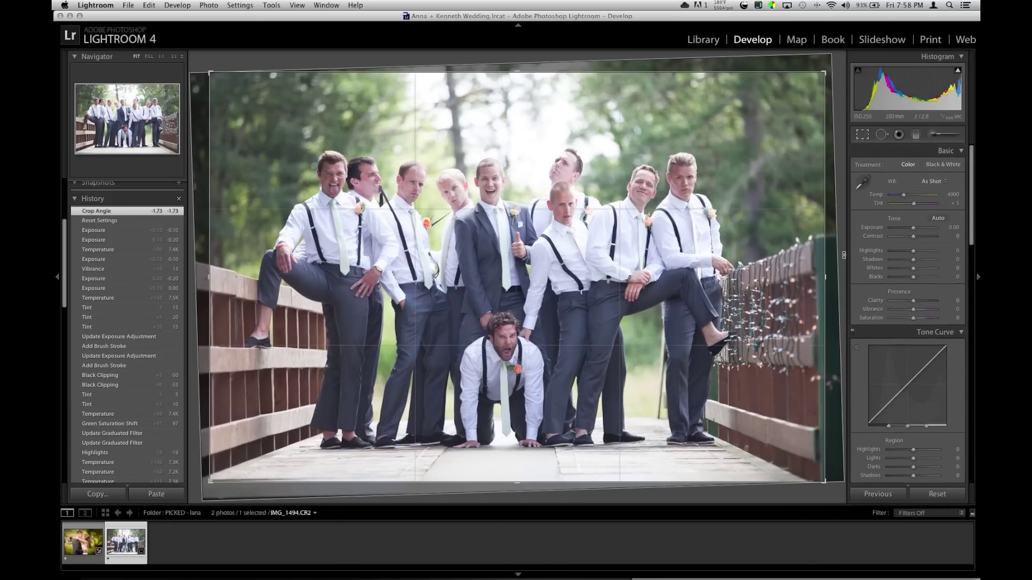
drag(842, 255, 843, 261)
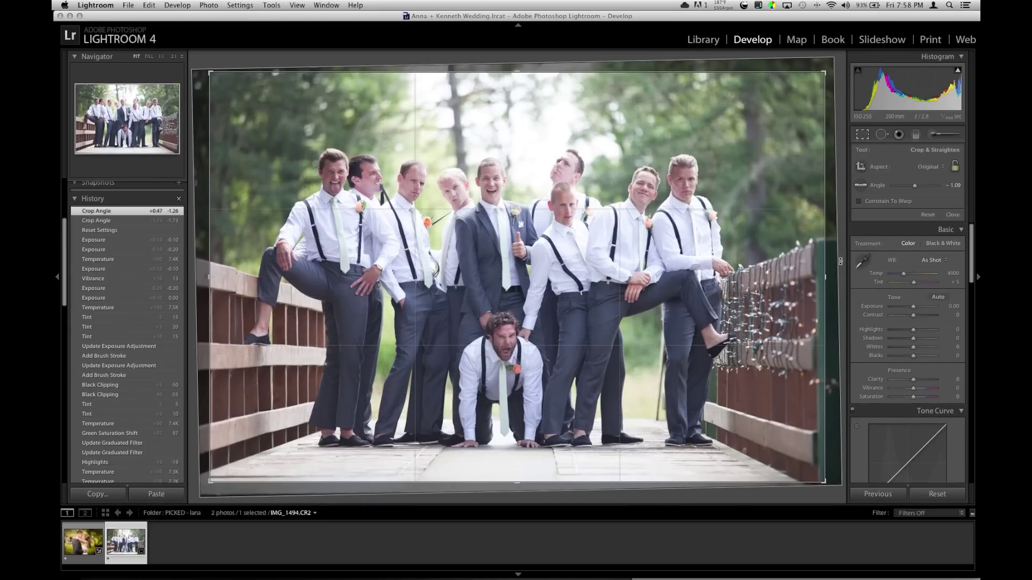
key(Return)
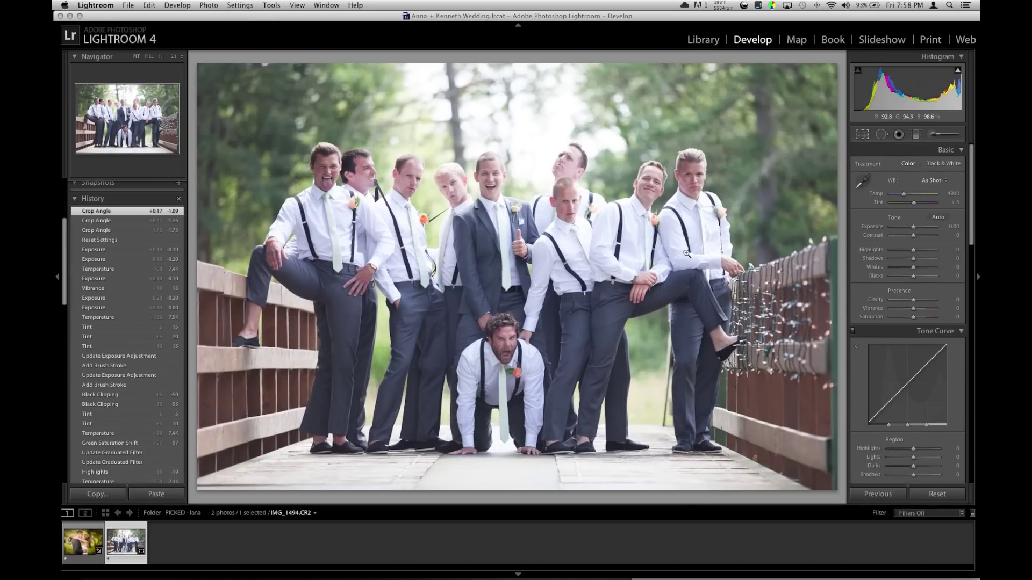
Step: Tighten the crop around the groomsmen, keeping the original aspect and trimming off the green post beside the right railing
key(r)
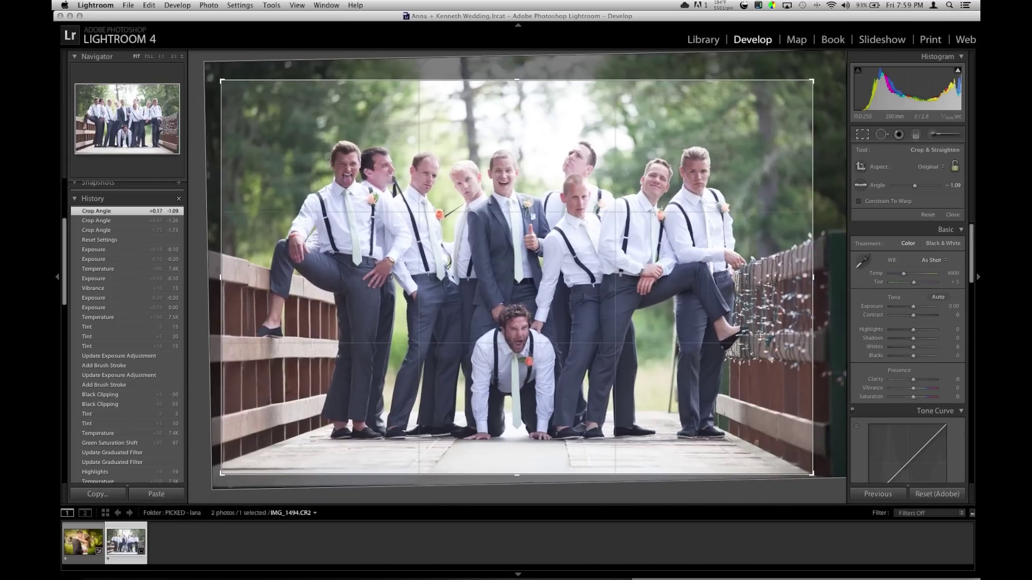
drag(814, 81, 813, 81)
drag(706, 173, 708, 171)
key(Return)
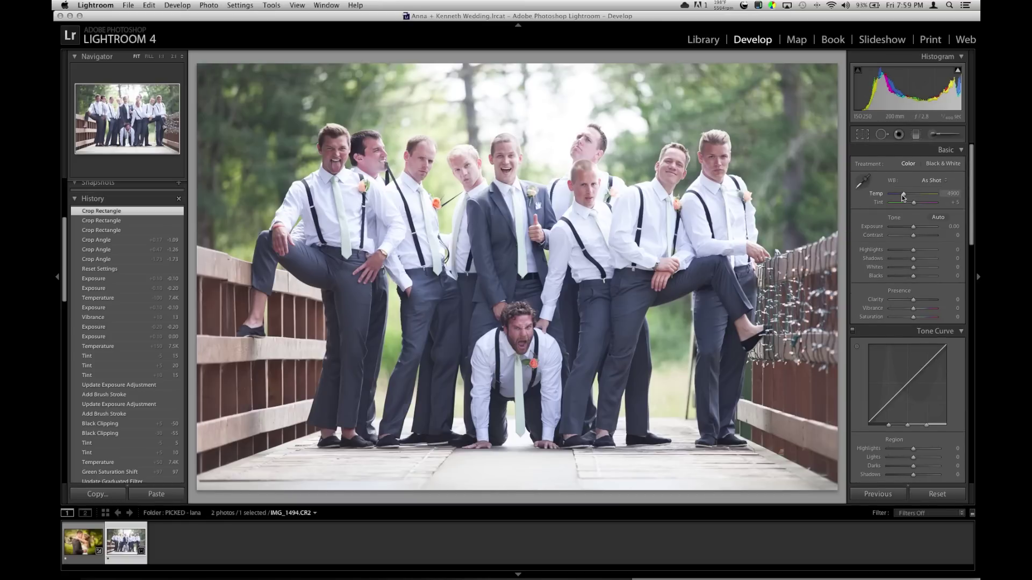
Step: Set the groomsmen photo's white balance Temp to 6162 and its Shadows to -45
drag(904, 194, 907, 194)
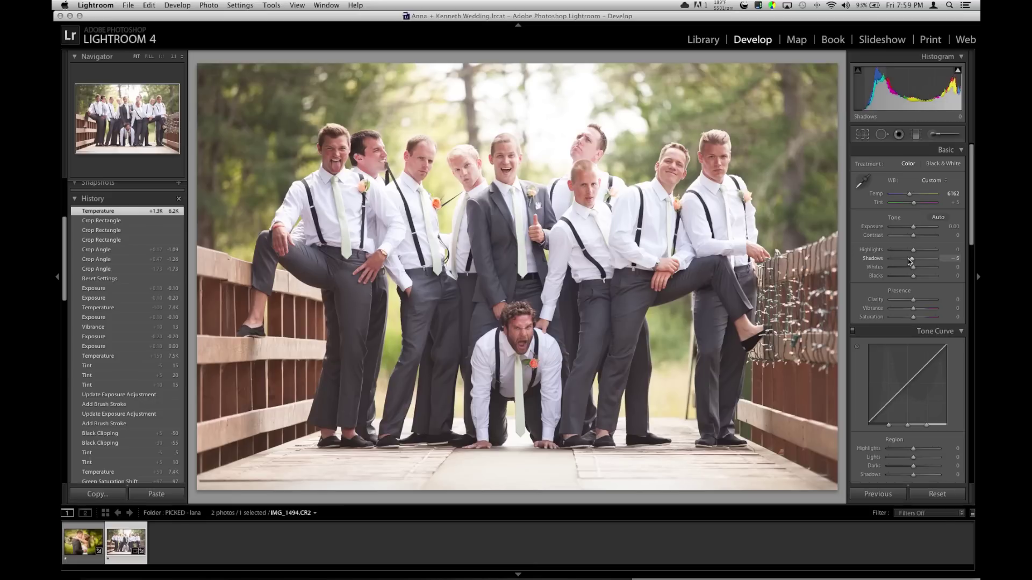
drag(910, 261, 908, 262)
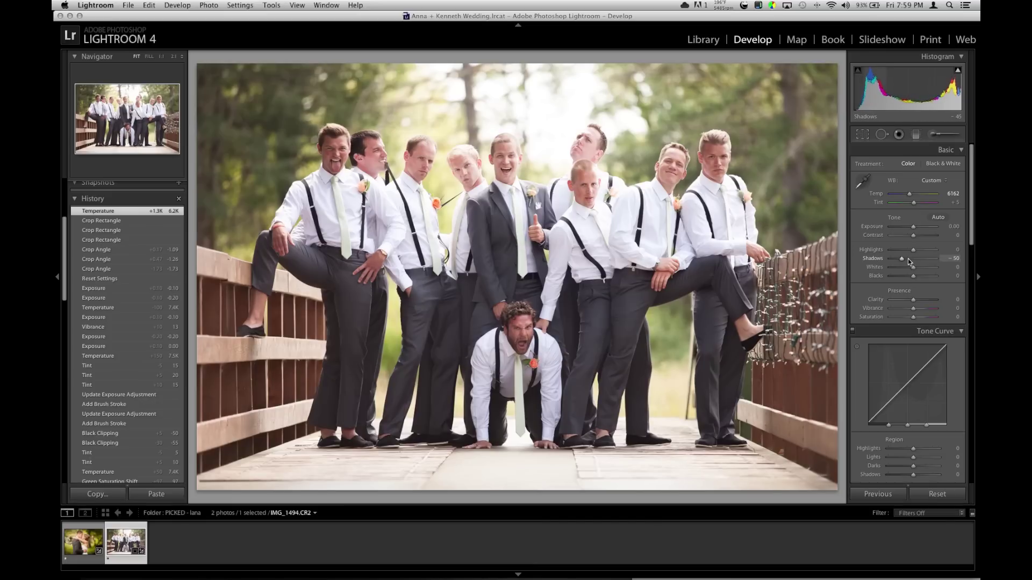
key(Up)
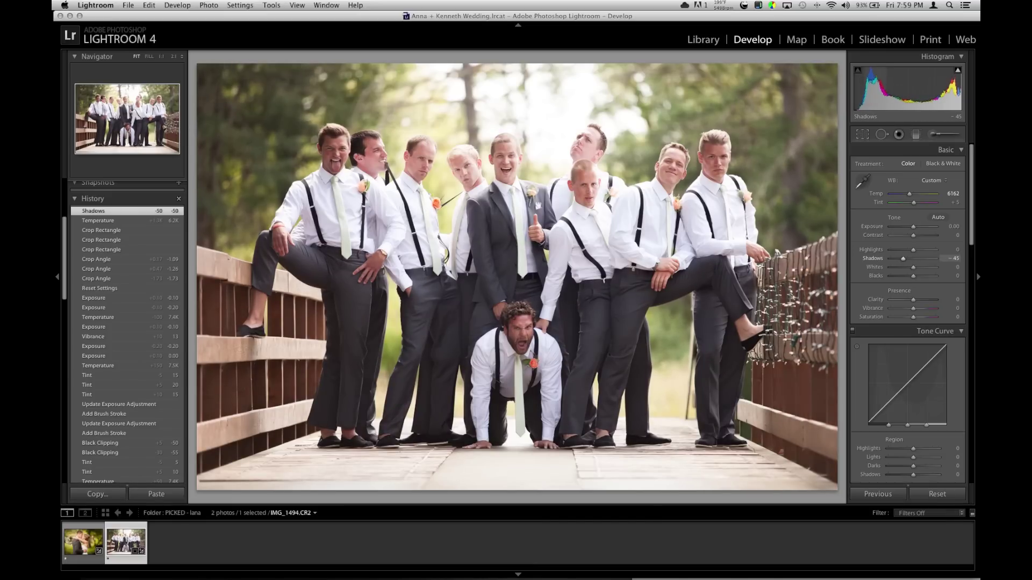
Step: Lower the photo's Blacks to -20 and raise its Contrast to +5
key(period)
key(period)
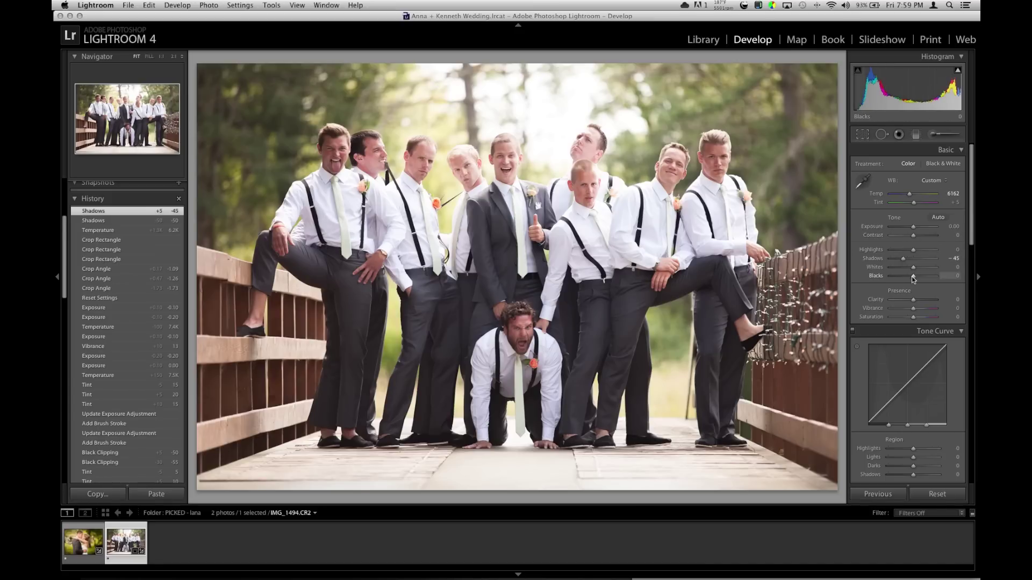
key(Down)
key(Down)
key(Down)
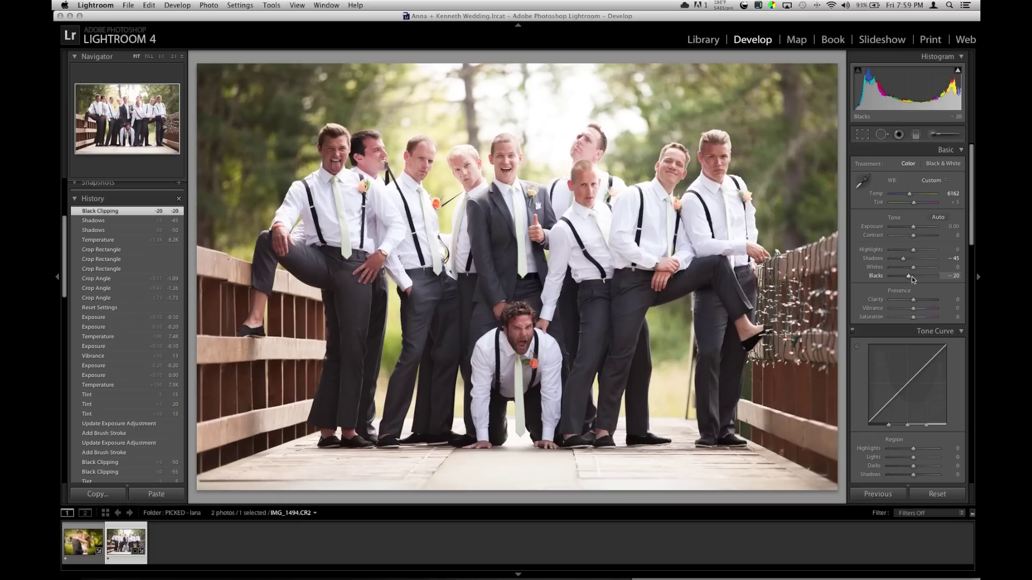
key(Up)
Step: Raise the Vibrance to +5 and set the Sharpening Amount to 35
scroll(916, 235, down, 3)
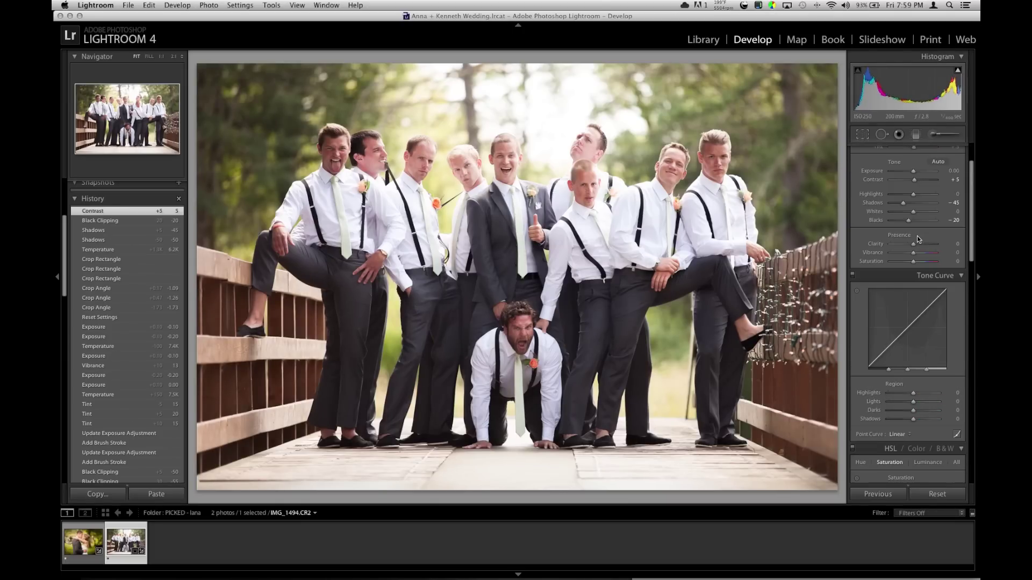
scroll(915, 256, down, 5)
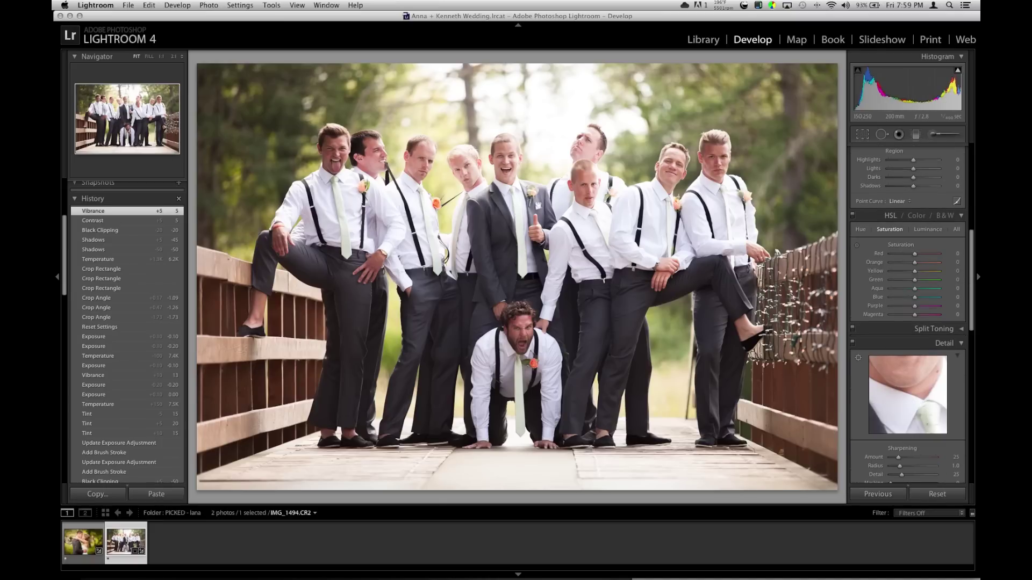
scroll(897, 456, down, 8)
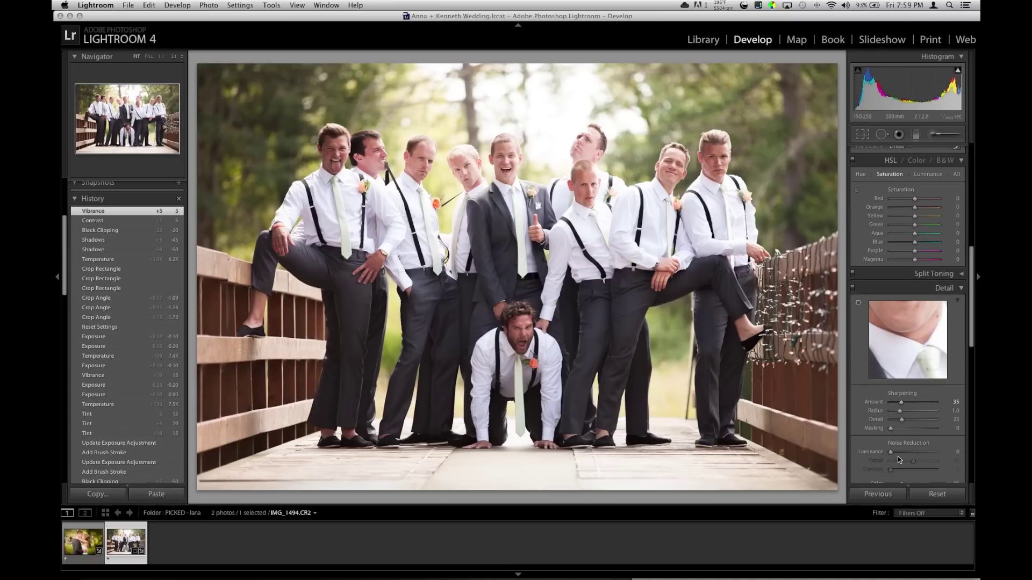
Step: Add a post-crop vignette with Amount -30 and Roundness -53
scroll(898, 456, down, 5)
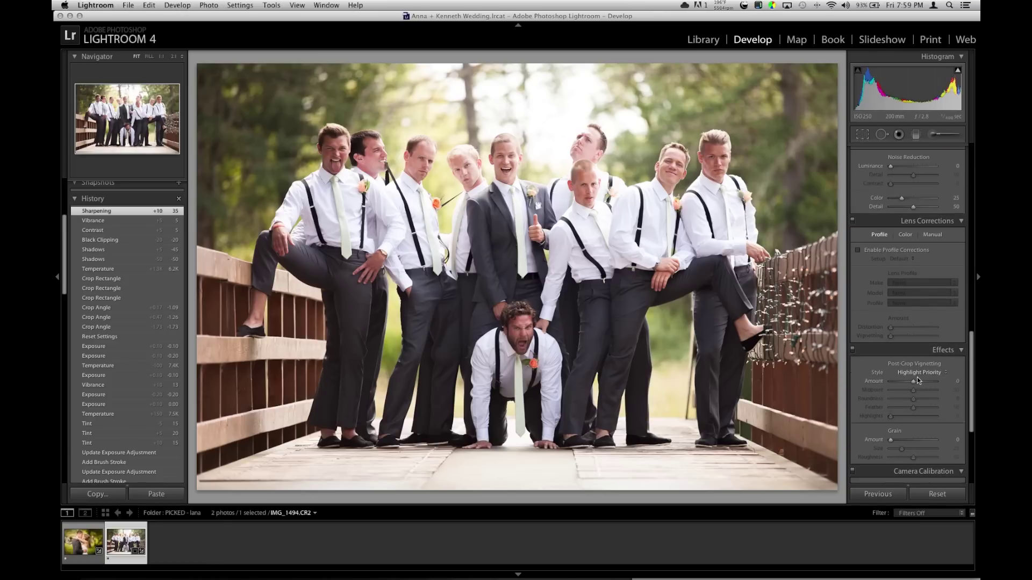
drag(918, 381, 915, 382)
key(Down)
key(Down)
key(Down)
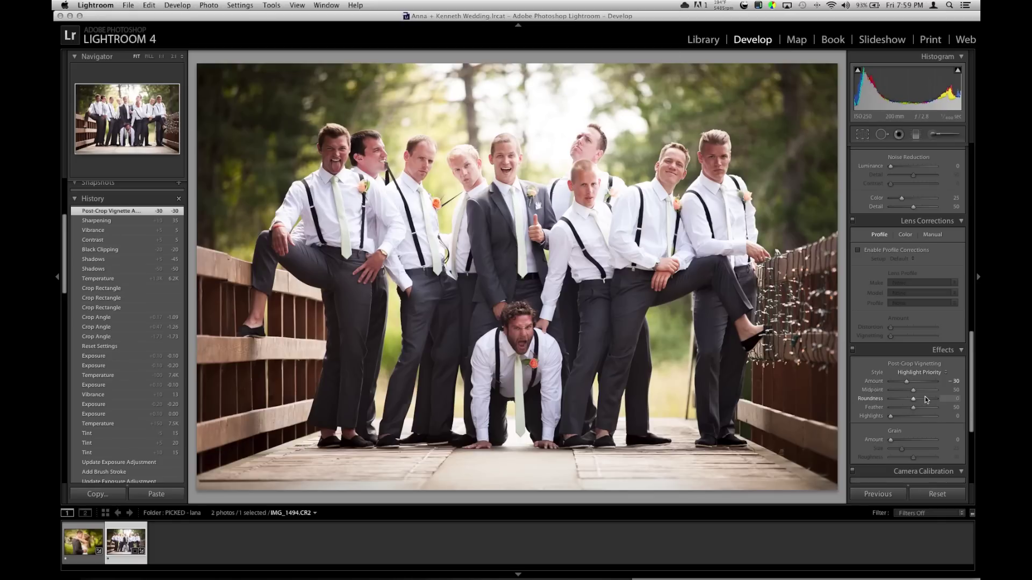
mouse_move(918, 400)
mouse_down()
mouse_move(927, 398)
mouse_move(902, 403)
mouse_up()
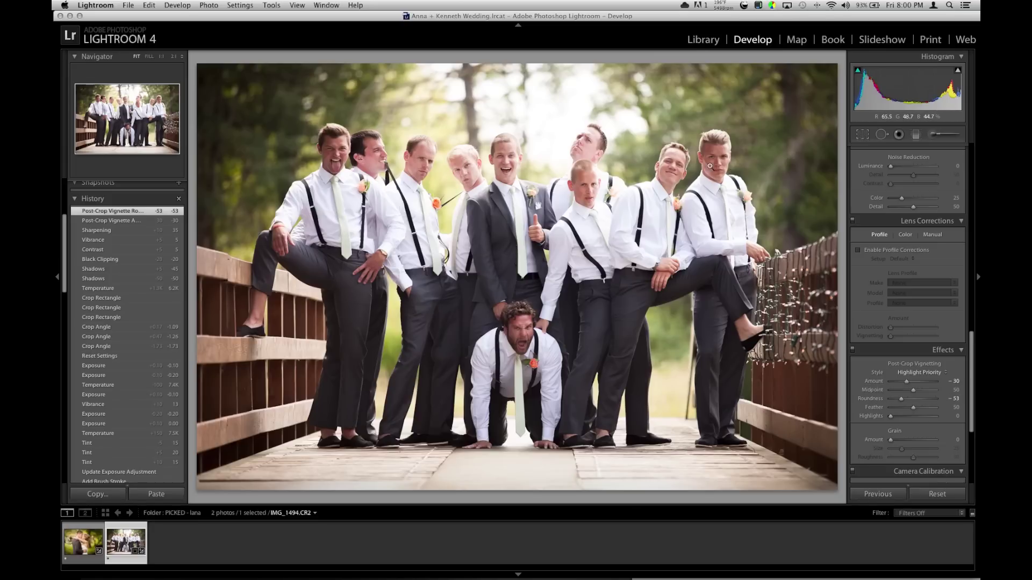
Step: Add a level graduated filter over the lower edge of the bridge deck with its Exposure at -3.07
click(915, 136)
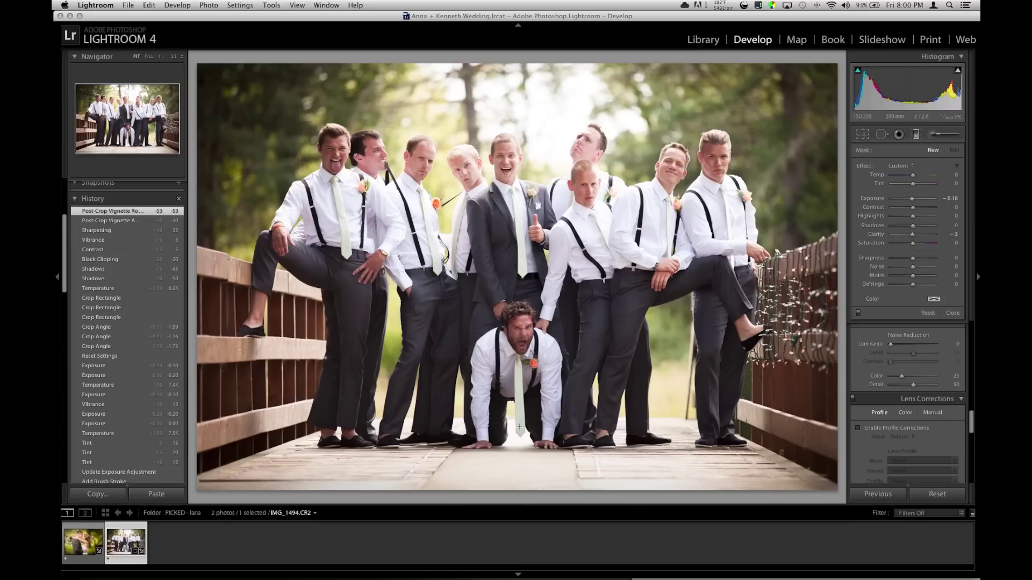
drag(519, 427, 511, 345)
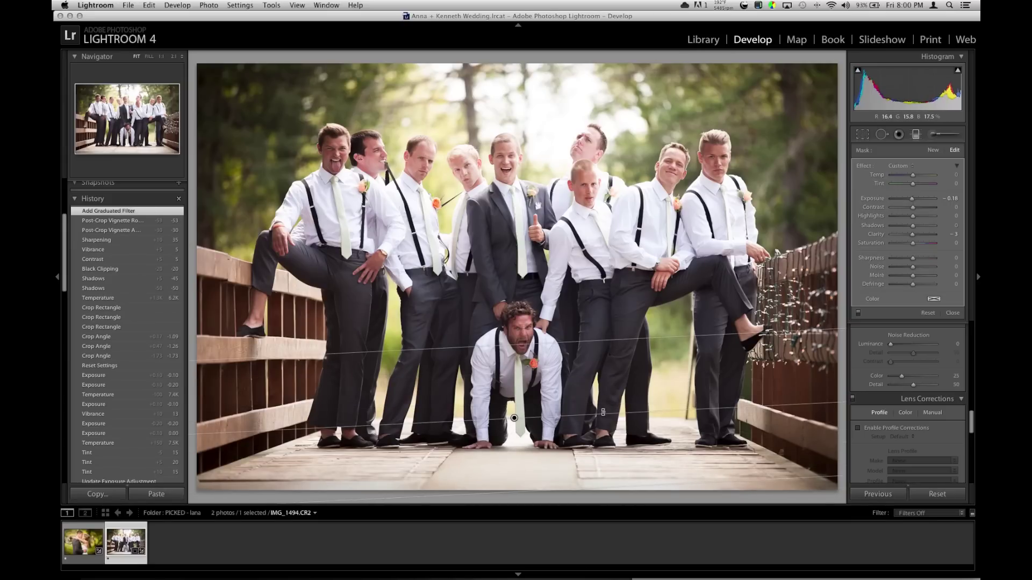
drag(603, 422, 595, 418)
drag(512, 419, 514, 501)
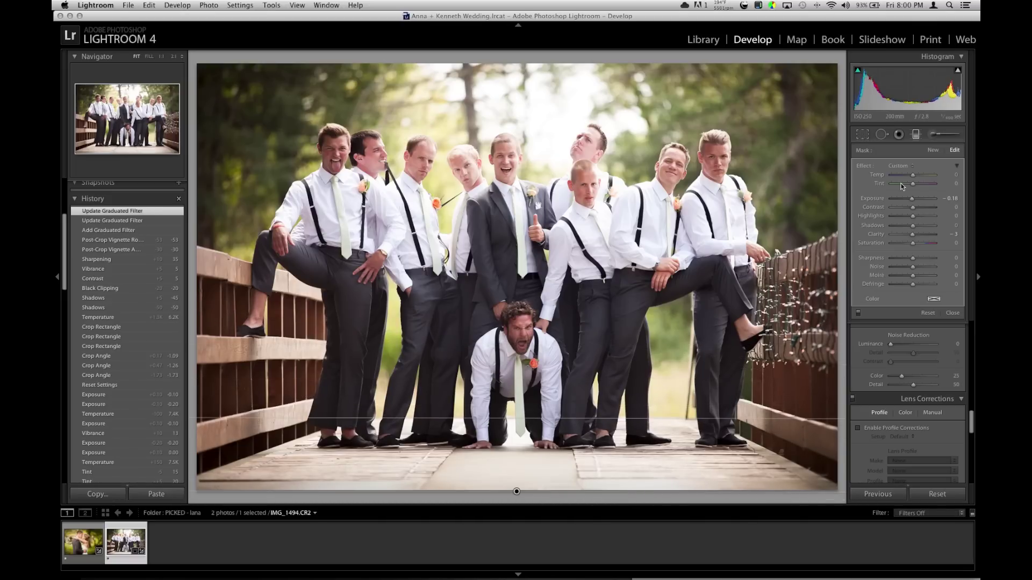
drag(912, 200, 899, 210)
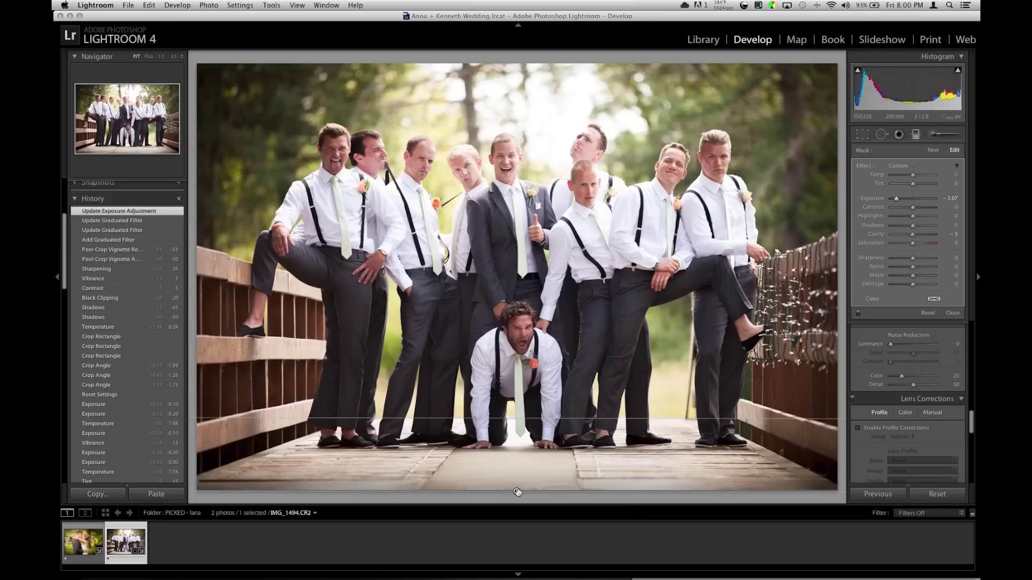
click(915, 137)
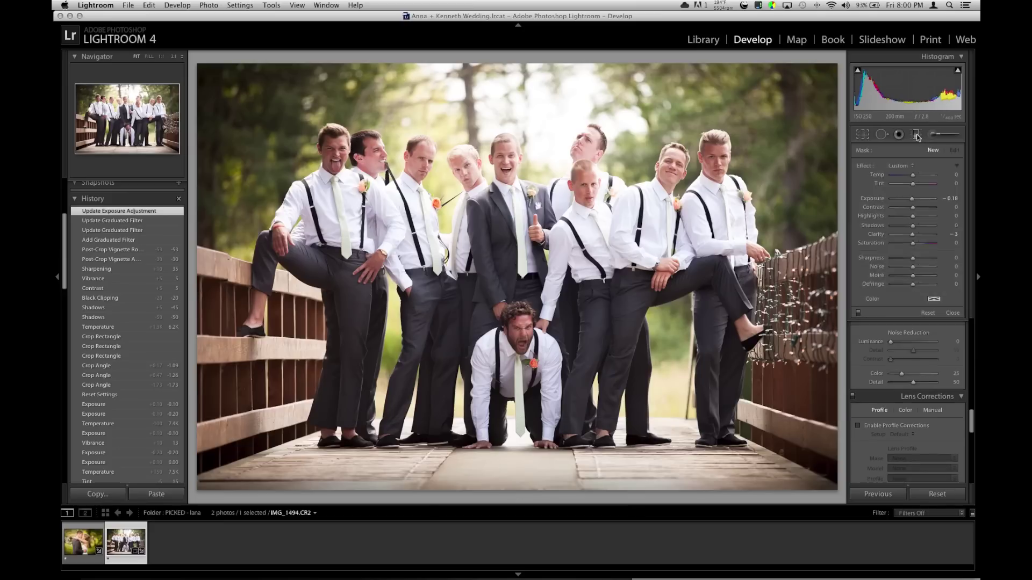
Step: Raise the groomsmen photo's Saturation to +5 and warm its white balance Temp to 6712
scroll(937, 257, up, 10)
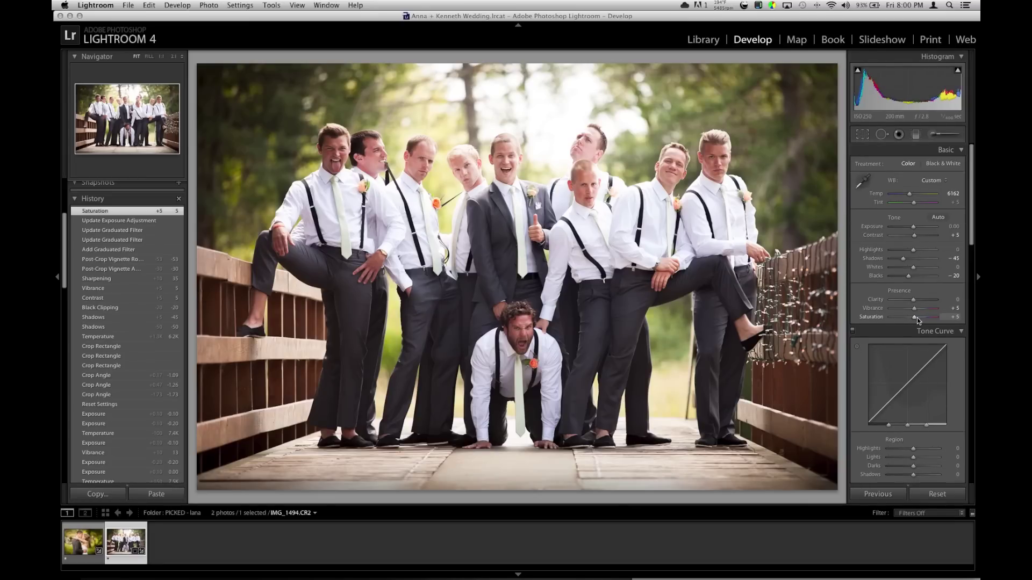
key(Up)
key(Up)
key(Up)
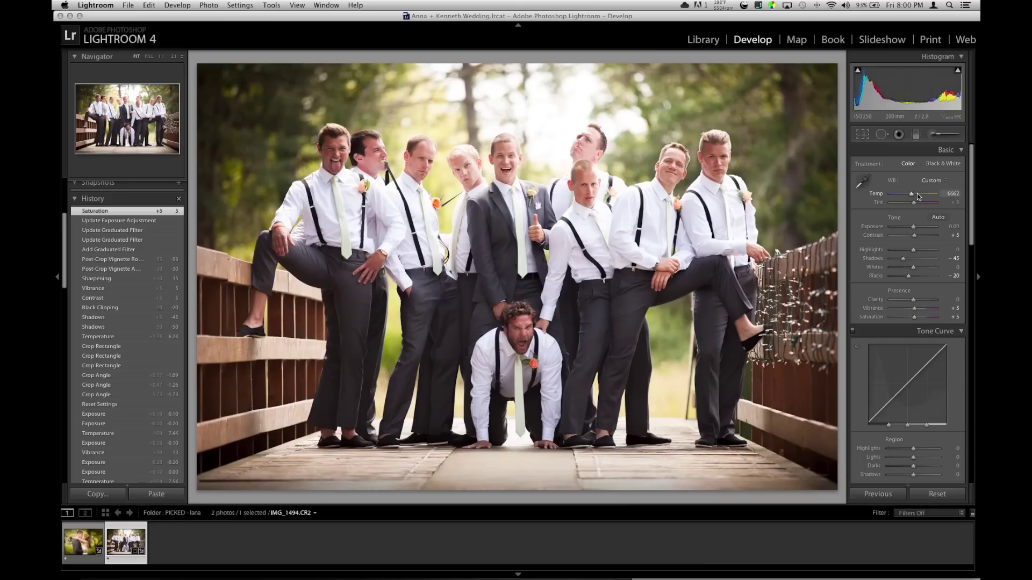
Step: Set the Exposure to +0.10 after trying +0.20, and lower the Highlights to -10
key(Up)
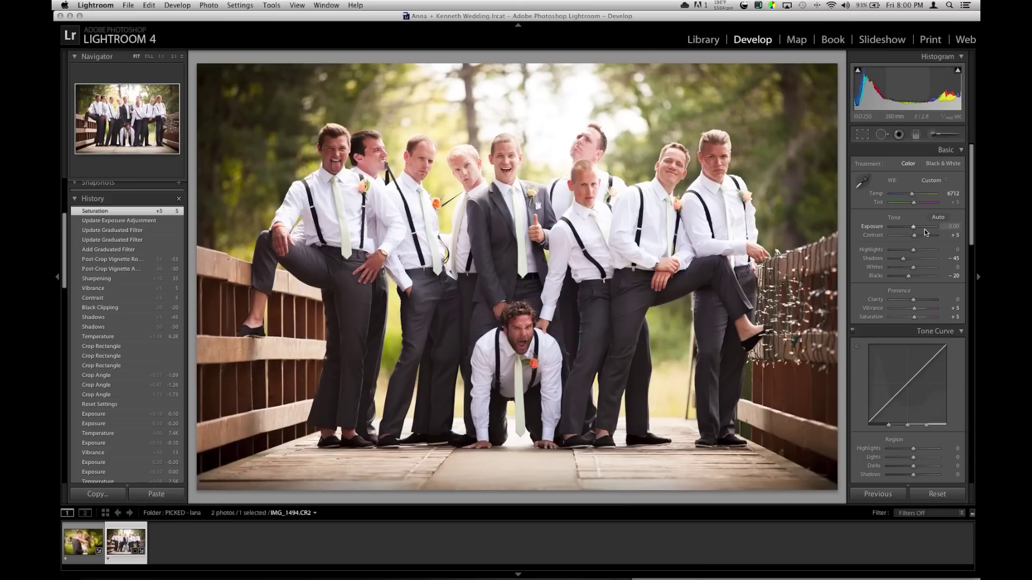
key(Up)
key(Up)
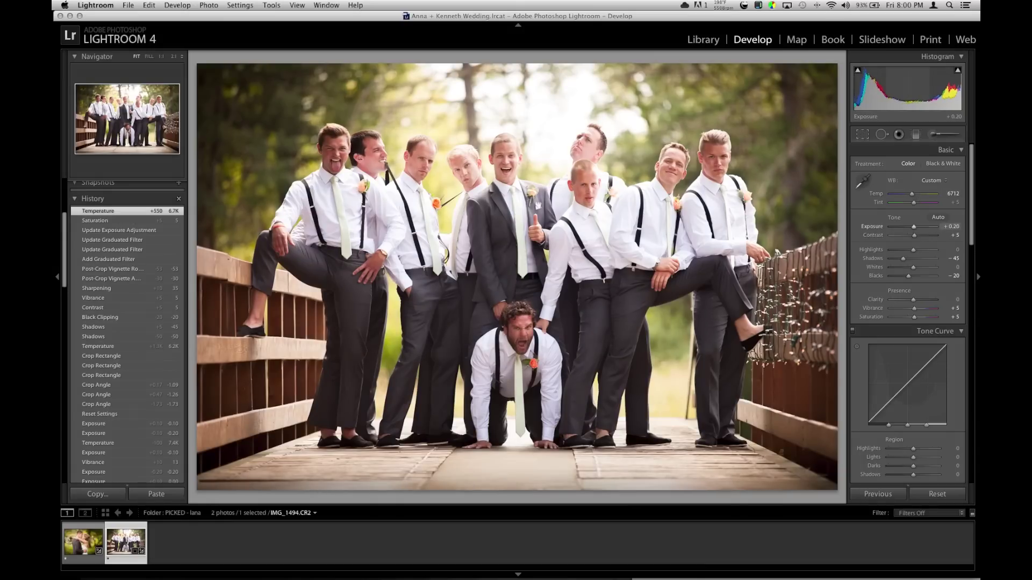
key(Down)
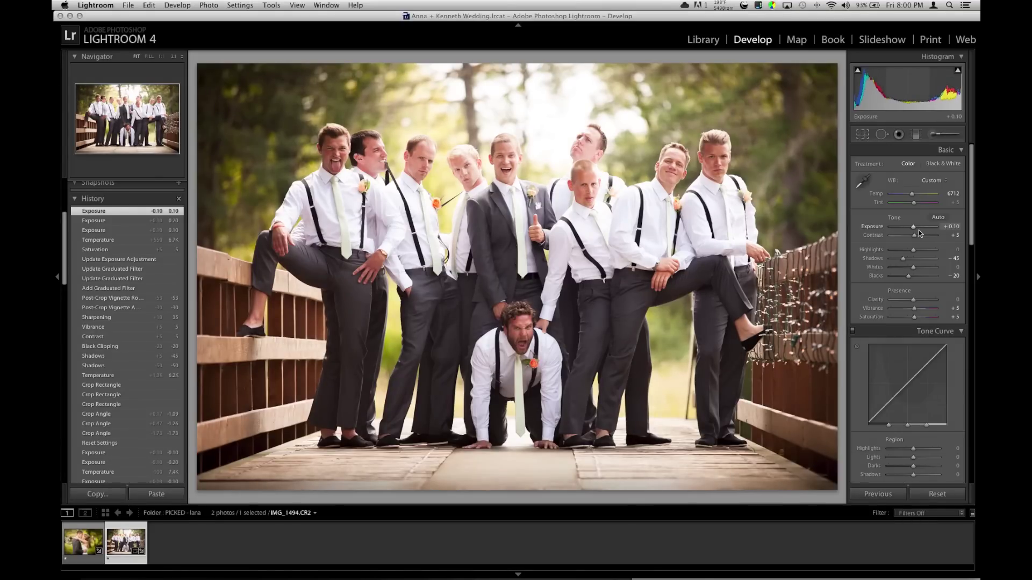
key(Down)
key(Down)
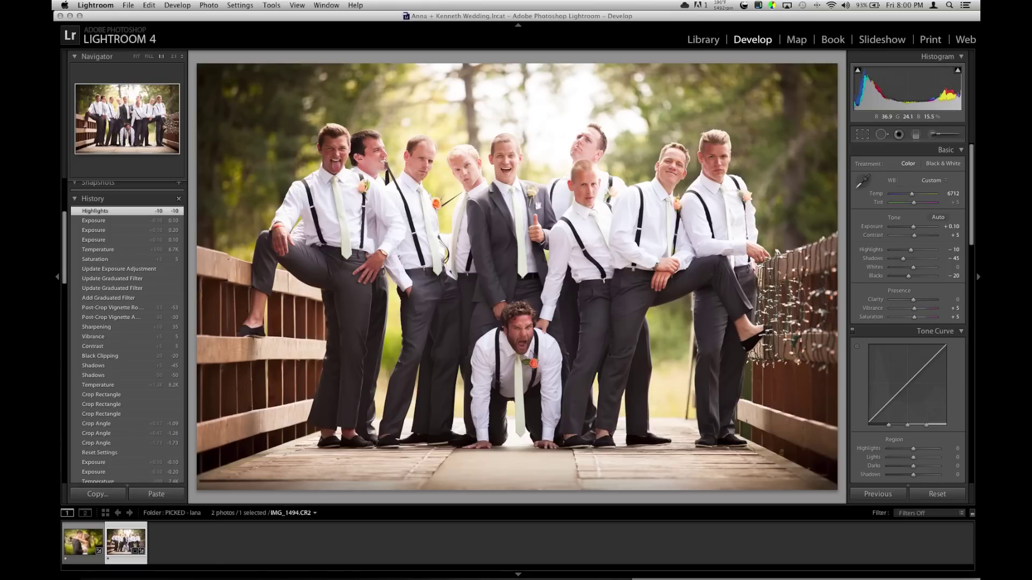
Step: Paint an adjustment brush stroke of size 21 over the tongue-out groomsman's face and raise its Exposure to 0.31
click(326, 136)
click(933, 134)
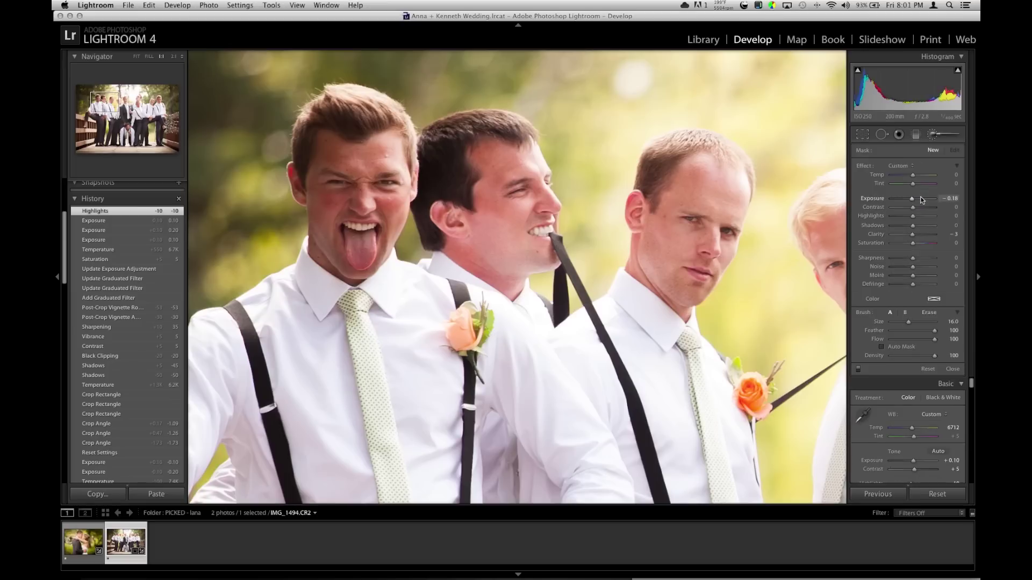
drag(914, 200, 914, 200)
scroll(333, 188, up, 5)
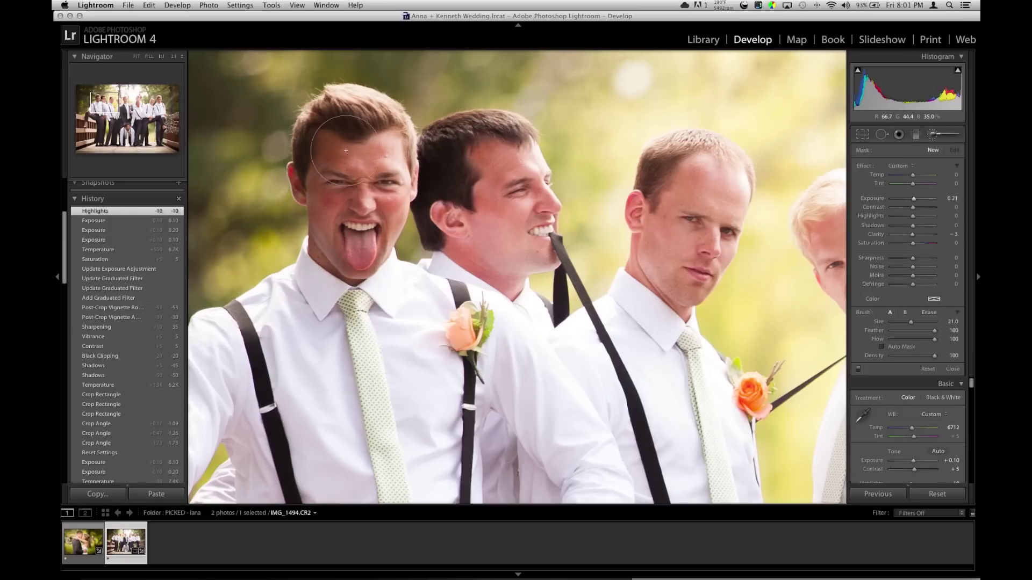
click(368, 200)
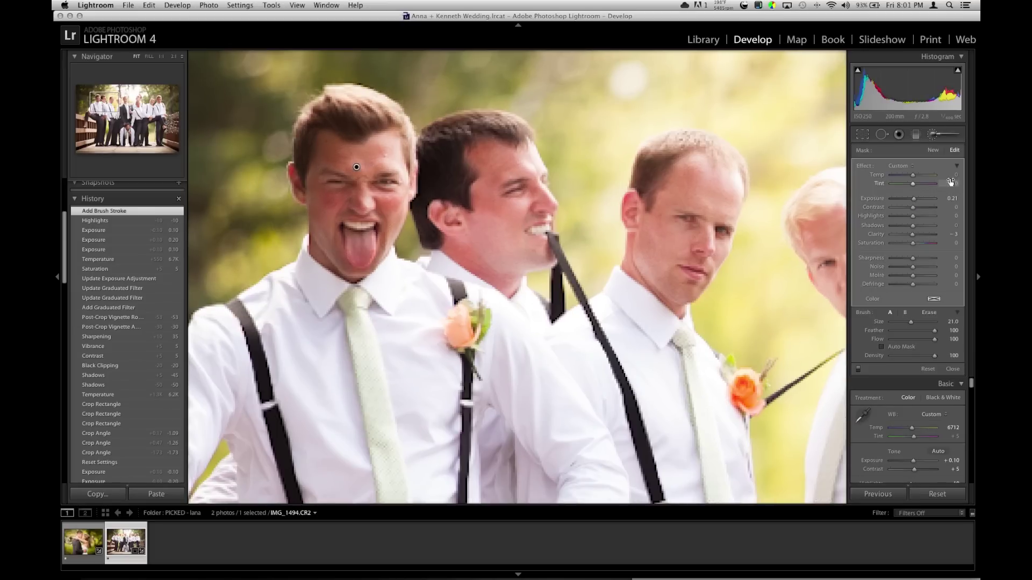
key(z)
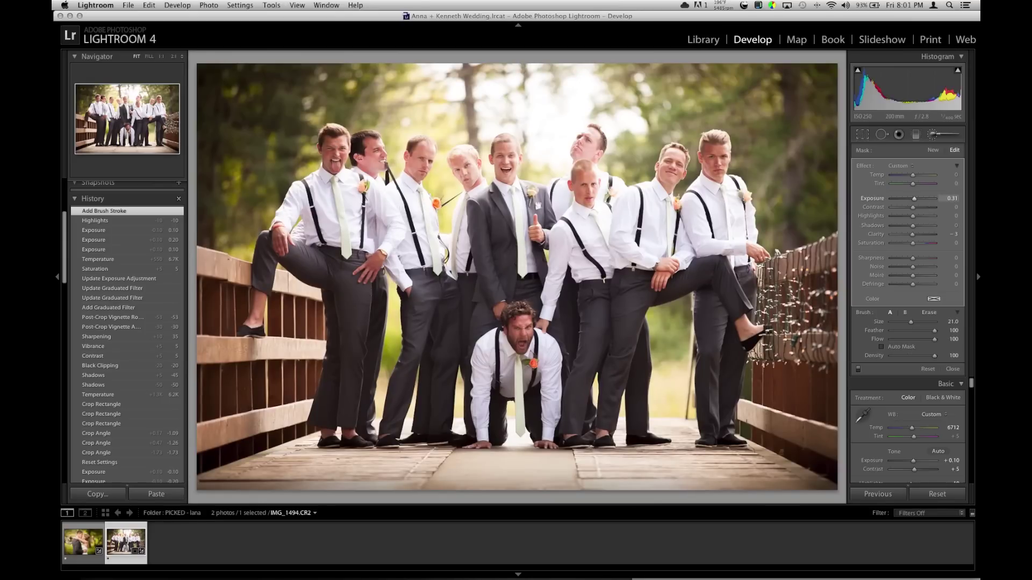
key(Up)
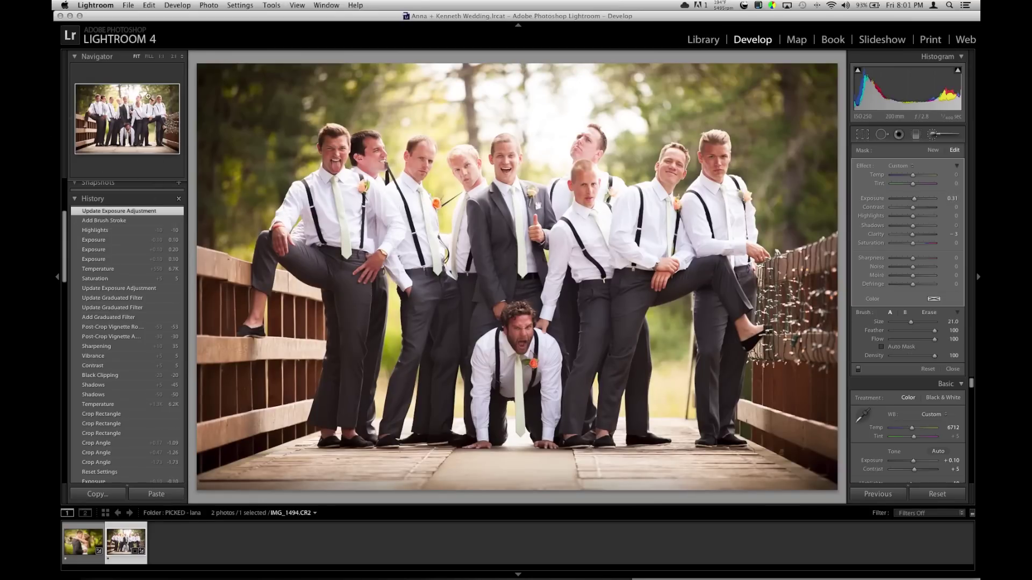
Step: Undo the extra brush stroke, paint the rightmost groomsman's face as a separate mask, and lower its Exposure to 0.11
key(z)
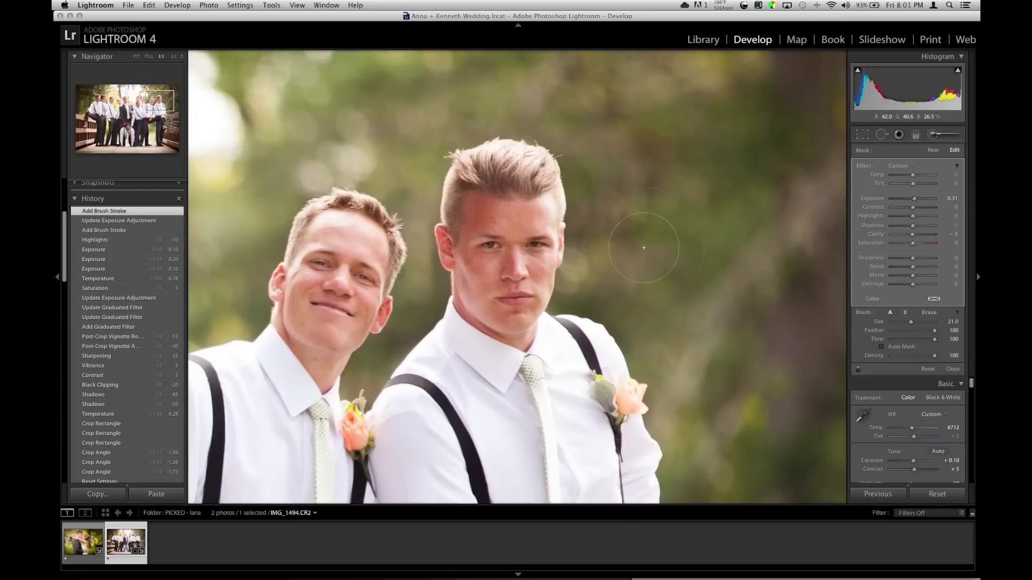
key(super+z)
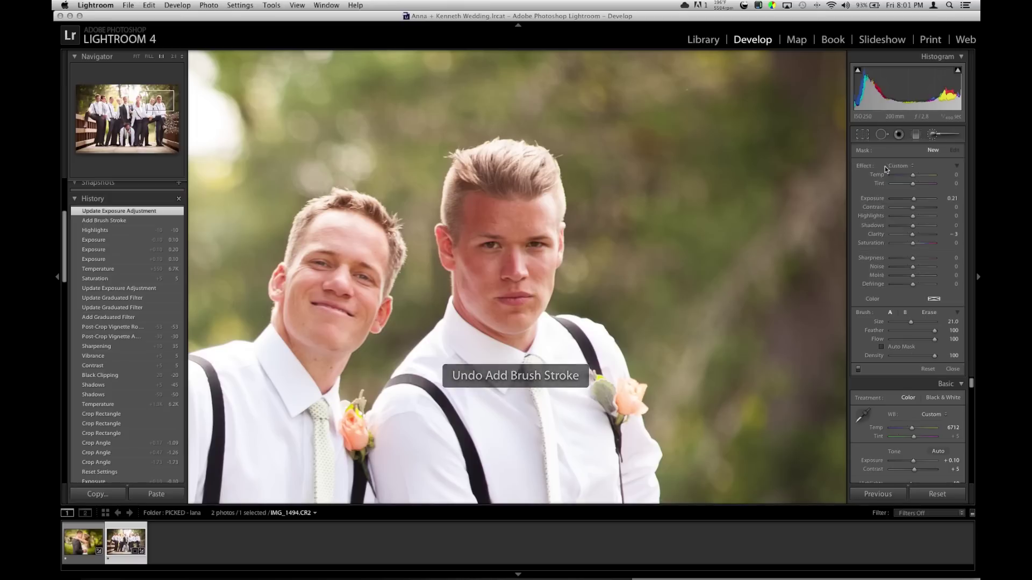
drag(491, 277, 504, 290)
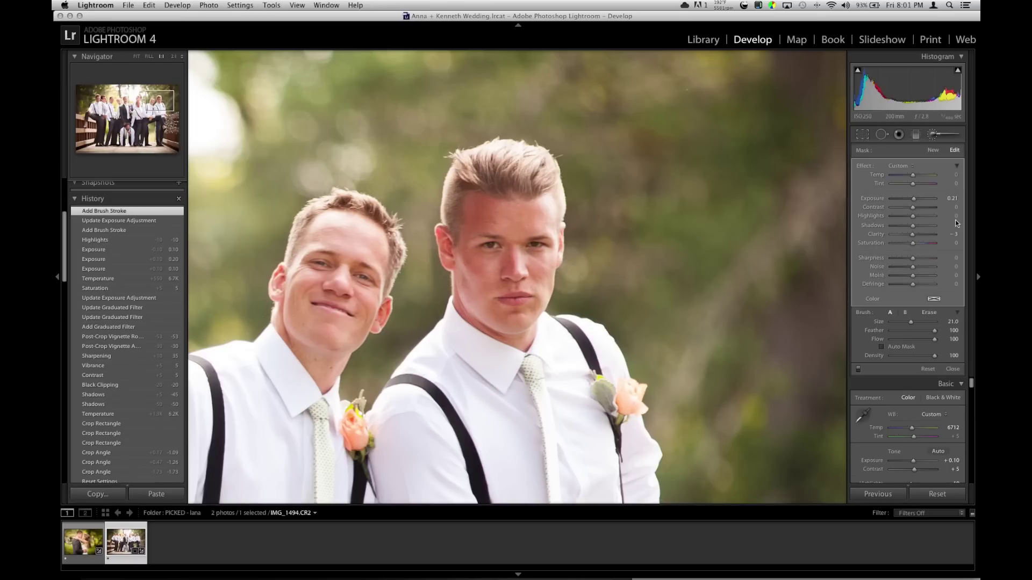
key(Down)
key(z)
key(z)
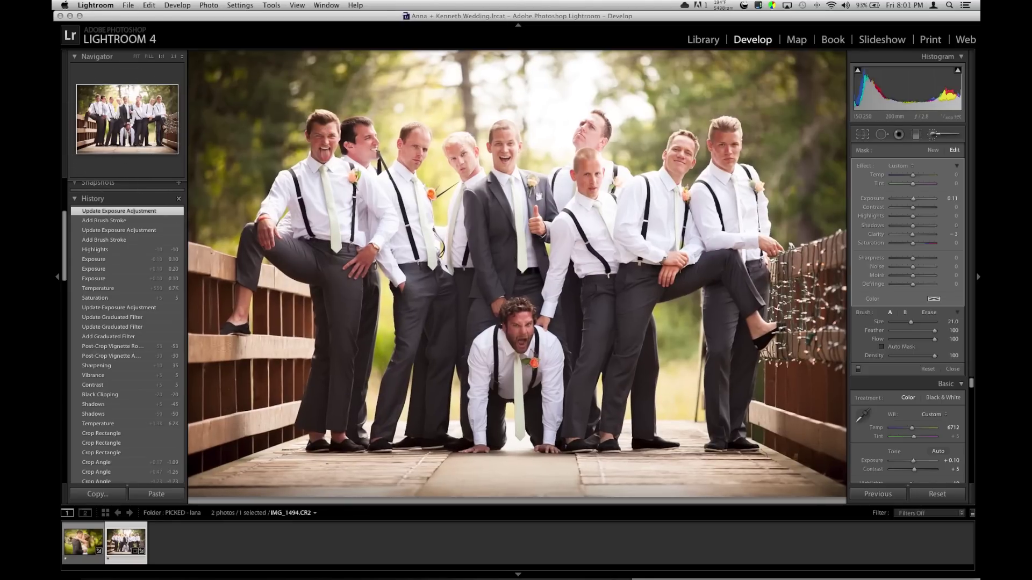
Step: Paint a new adjustment brush mask over the crouching groomsman's face with brush size 18 and Exposure 0.21
click(129, 131)
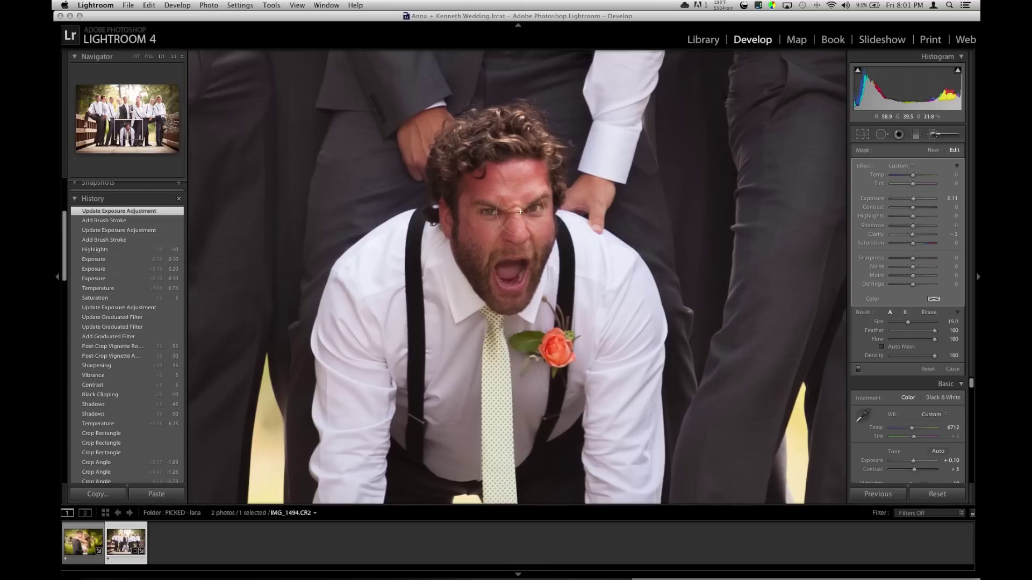
click(933, 150)
key(])
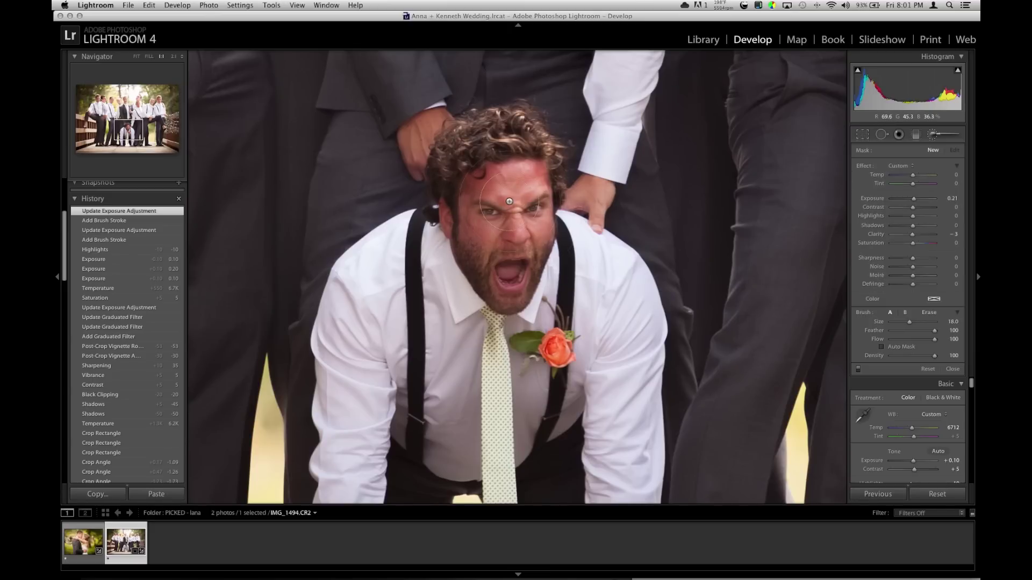
mouse_move(509, 203)
mouse_down()
mouse_move(484, 222)
mouse_move(478, 256)
mouse_move(509, 280)
mouse_up()
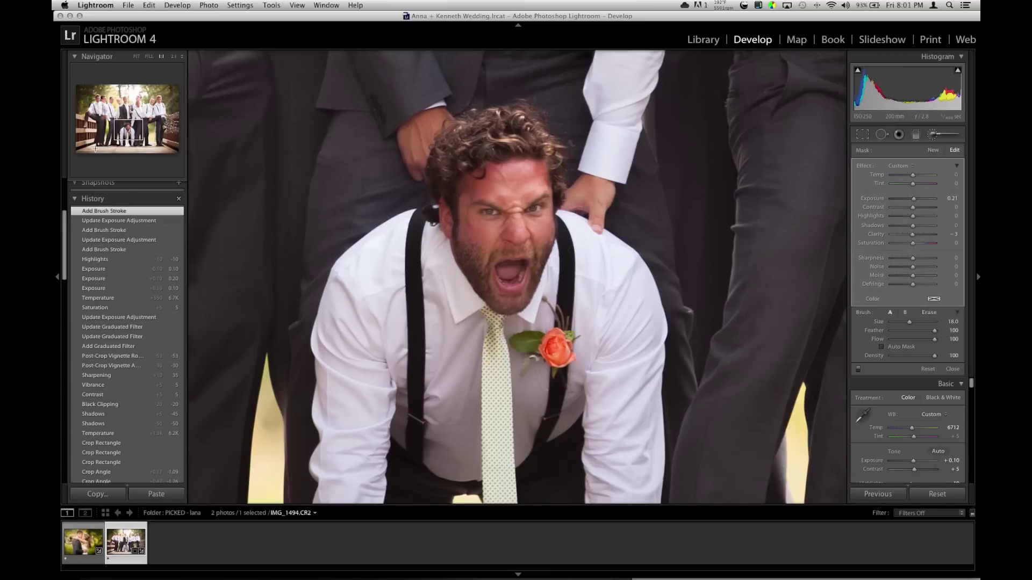
click(122, 116)
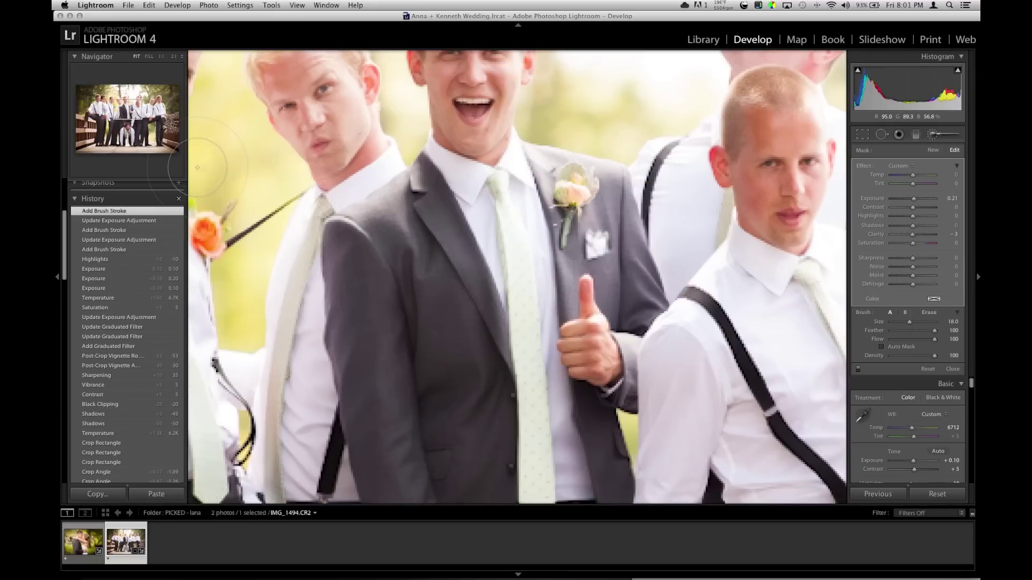
key(z)
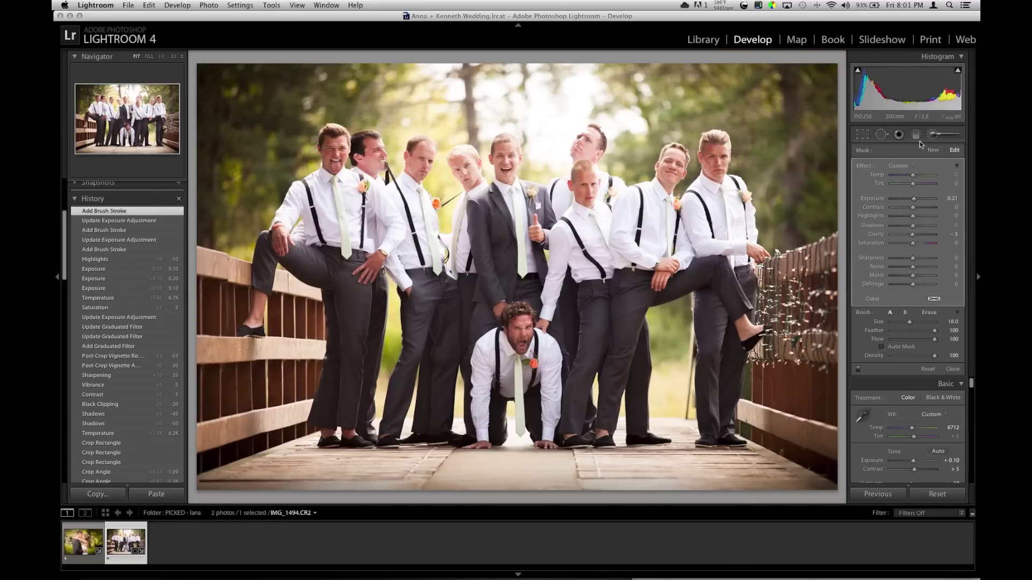
click(933, 134)
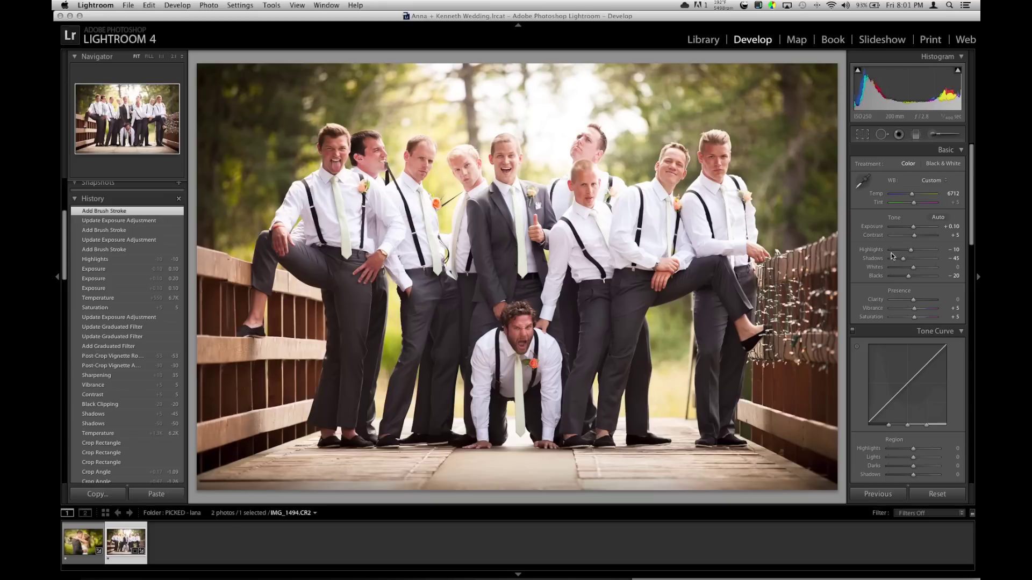
Step: Set the green color range's Saturation to +100 and its Hue to +35
scroll(888, 321, down, 10)
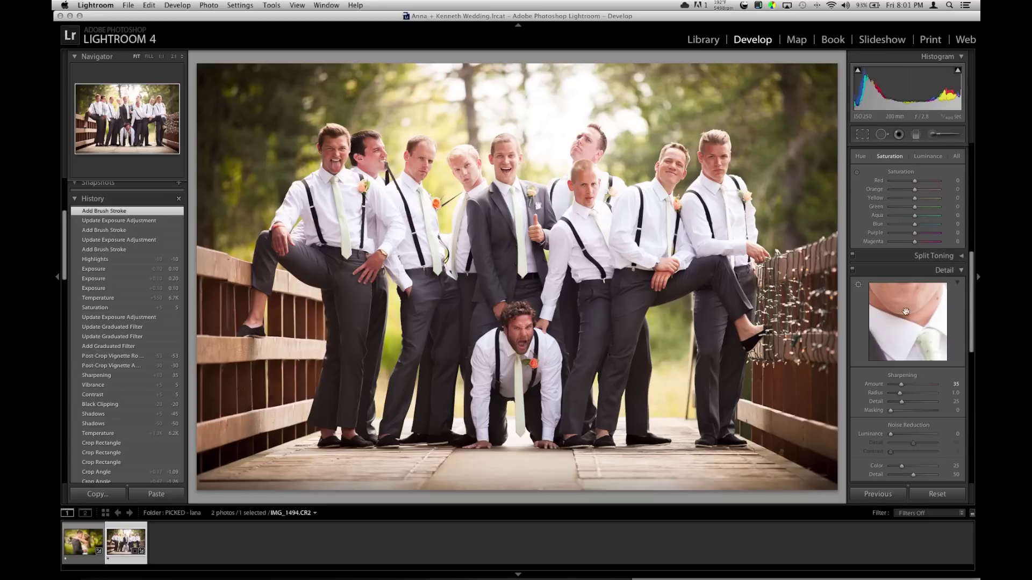
drag(925, 209, 945, 209)
scroll(942, 210, up, 2)
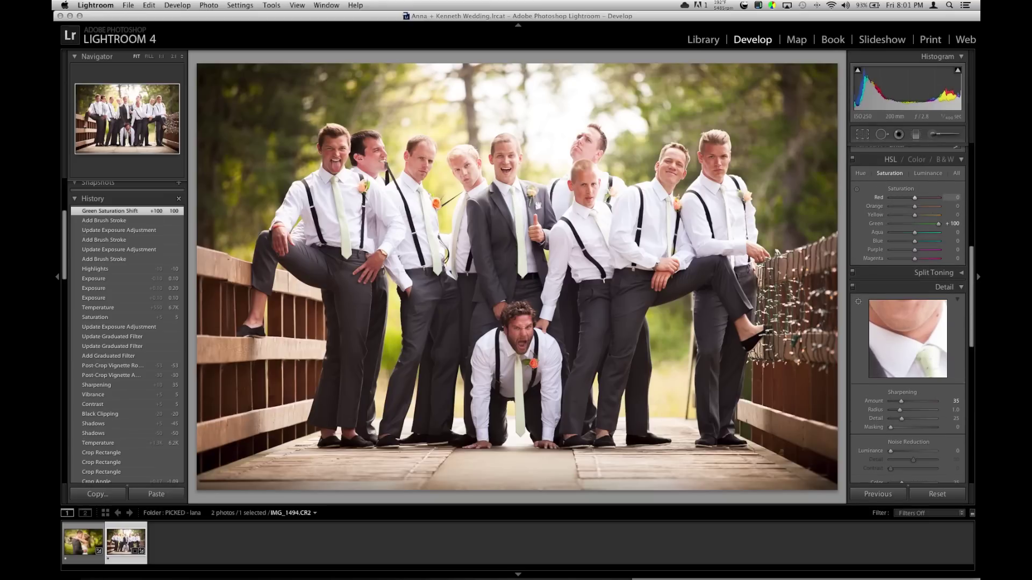
click(861, 174)
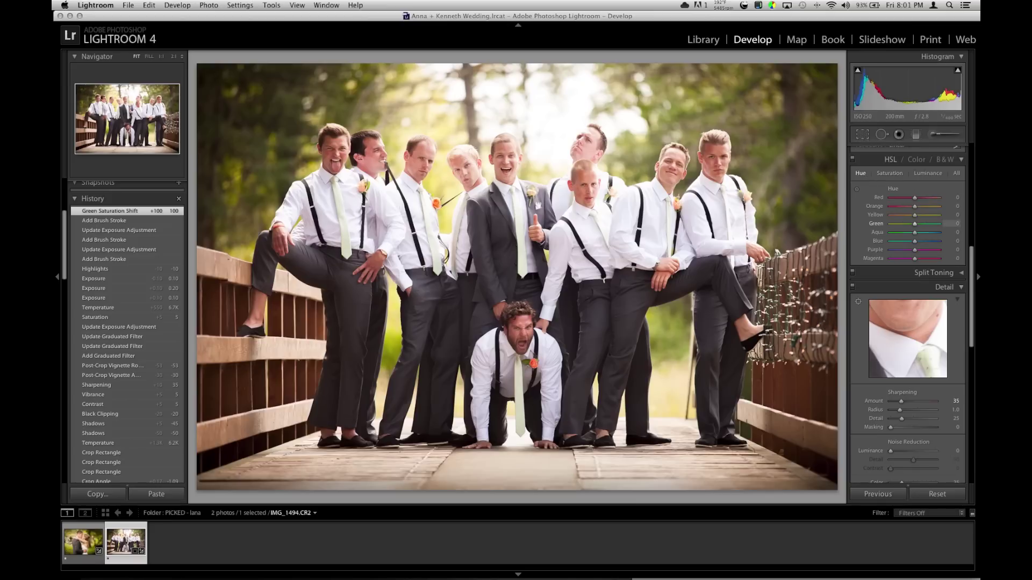
mouse_move(915, 224)
mouse_down()
mouse_move(937, 227)
mouse_move(924, 227)
mouse_up()
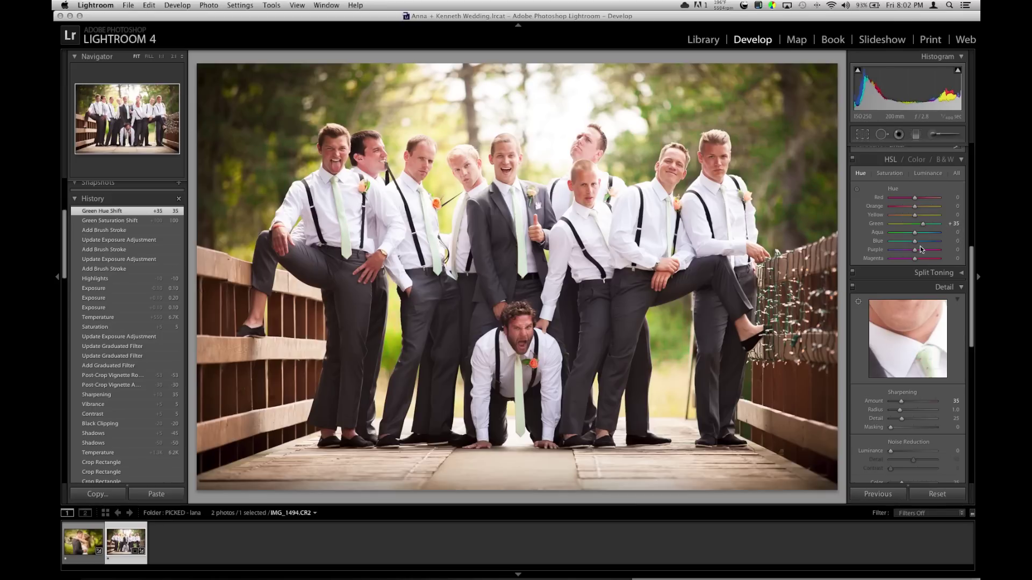
click(936, 136)
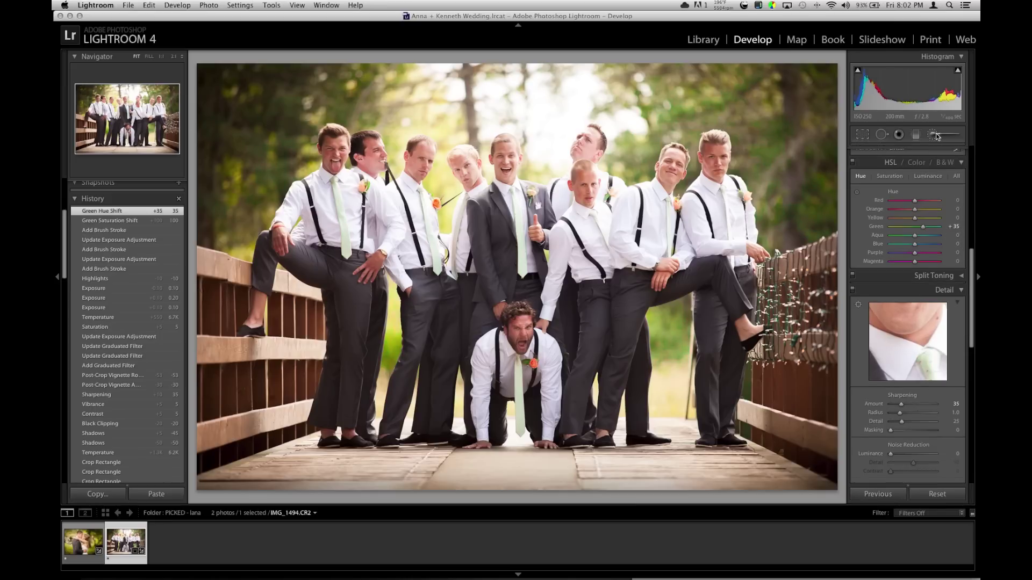
click(935, 137)
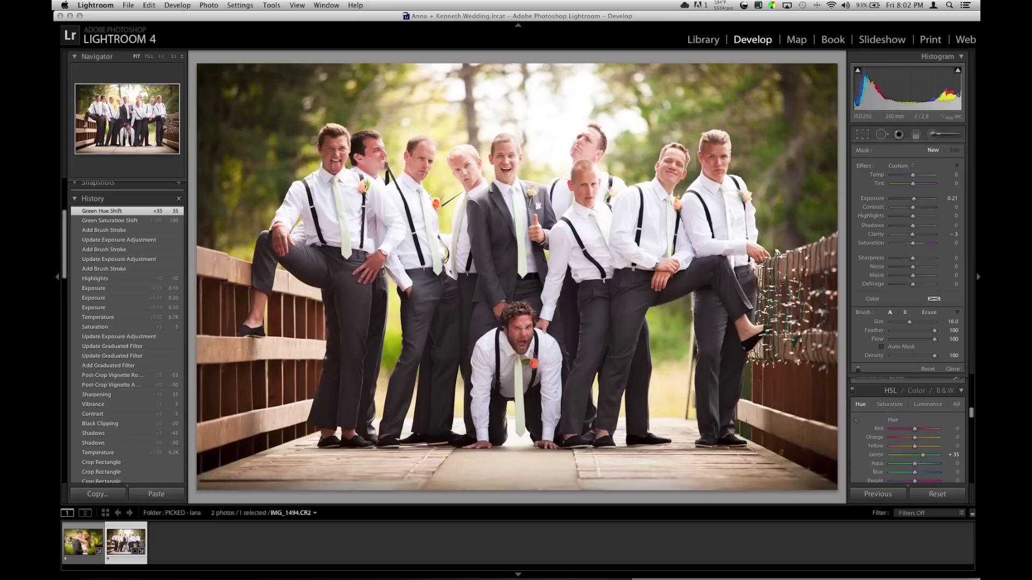
click(933, 136)
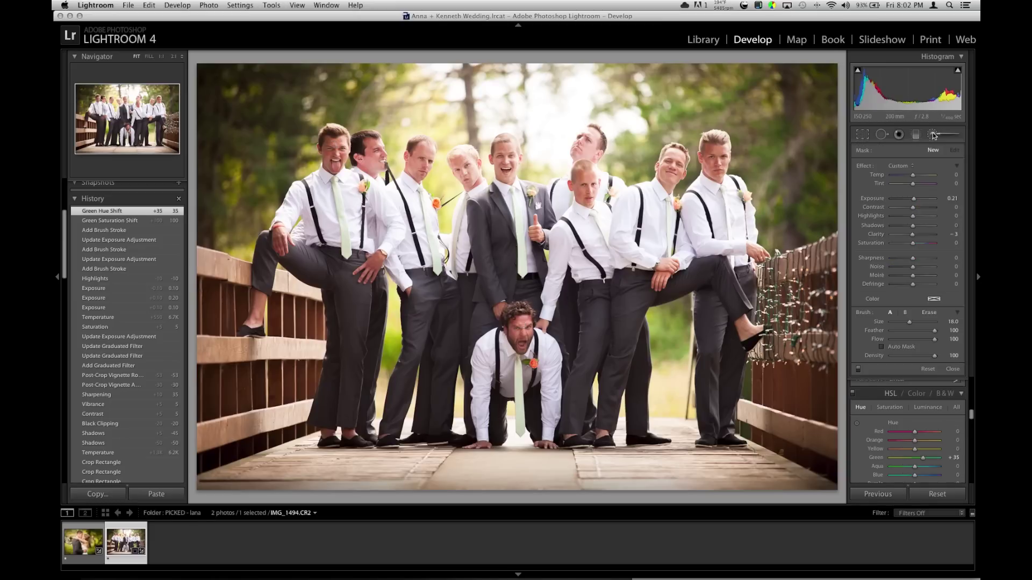
click(934, 136)
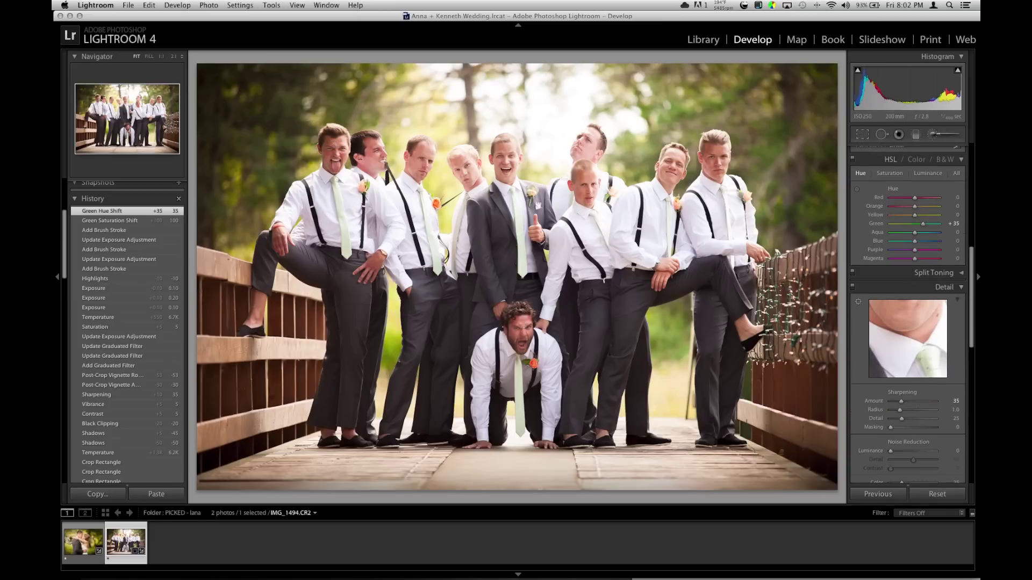
Step: Deepen the groomsmen photo's Shadows to -65
scroll(912, 254, up, 4)
scroll(912, 254, up, 8)
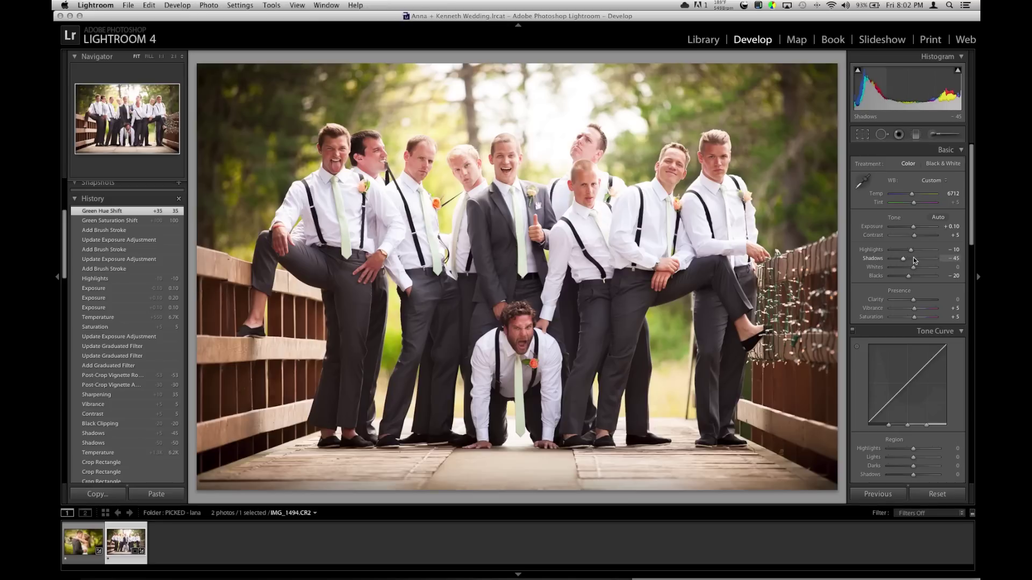
drag(914, 260, 909, 260)
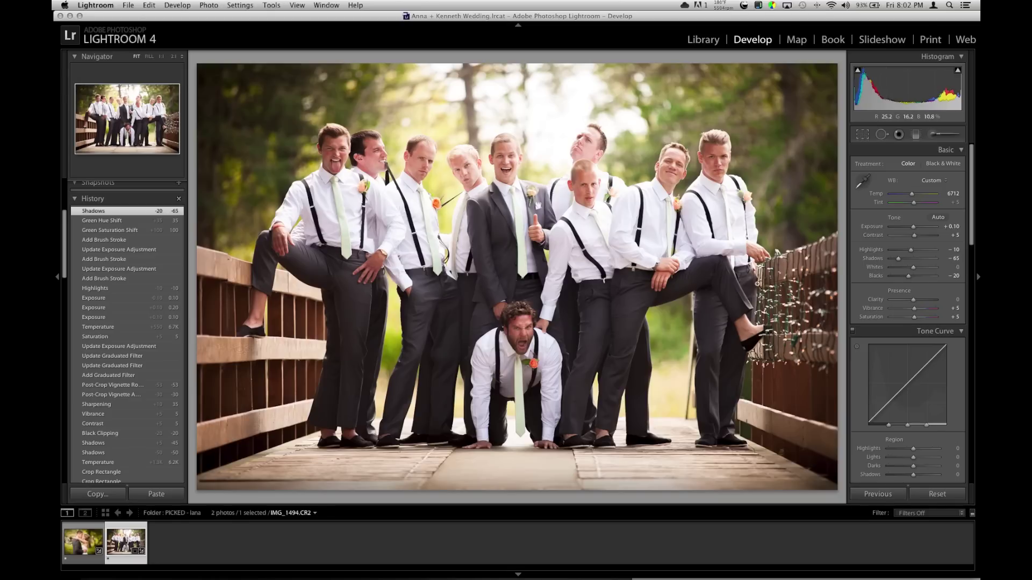
Step: Compare the groomsmen photo before and after the edits, also examining the unedited version close up around the tongue-out groomsman
key(backslash)
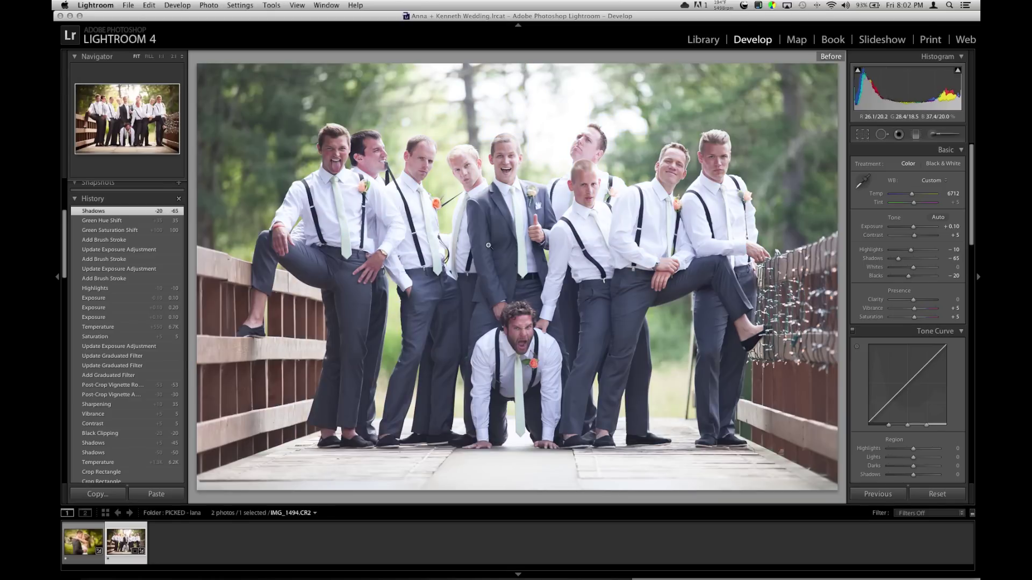
key(backslash)
key(backslash)
key(backslash)
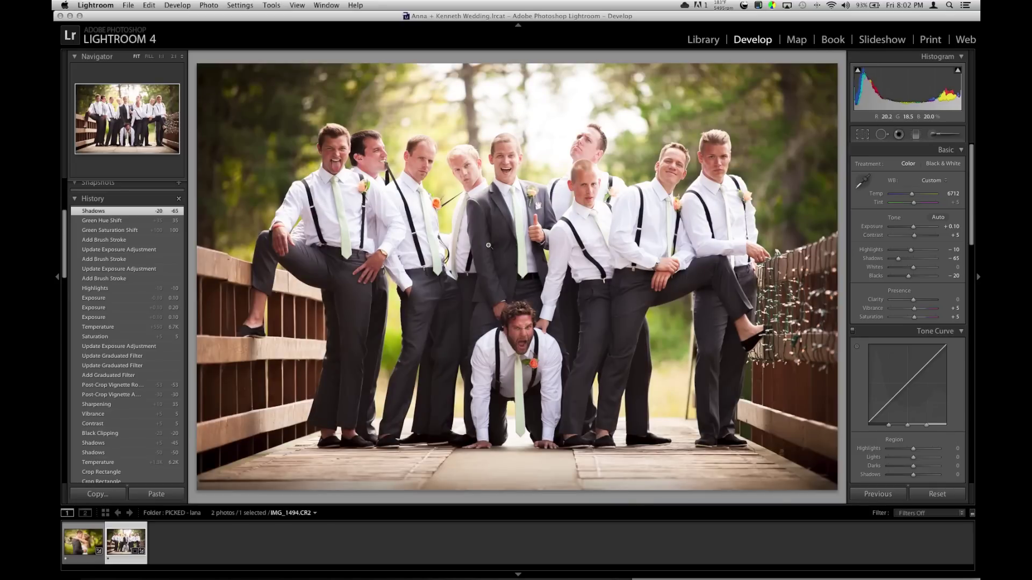
key(backslash)
key(backslash)
key(backslash)
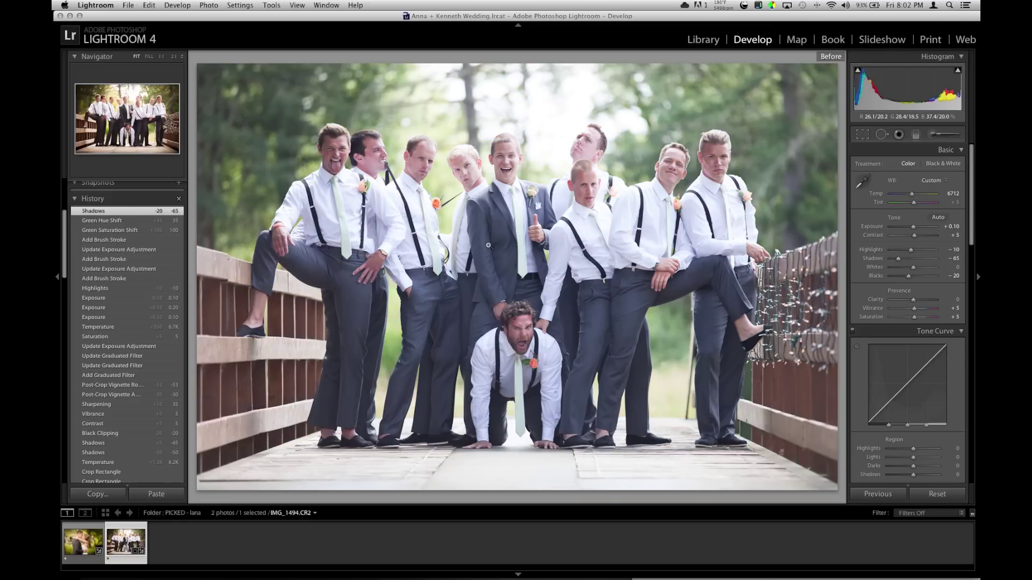
key(backslash)
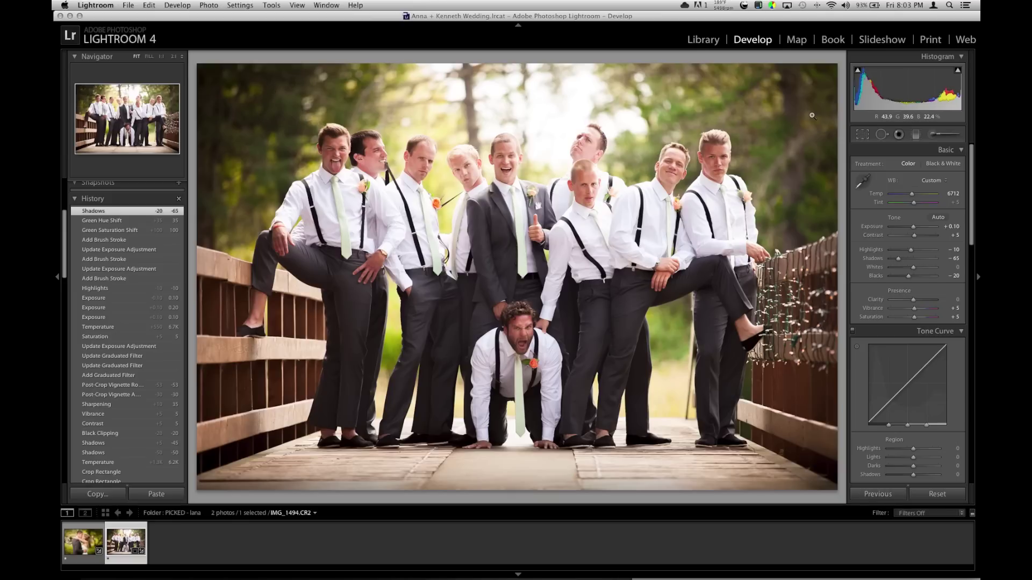
key(backslash)
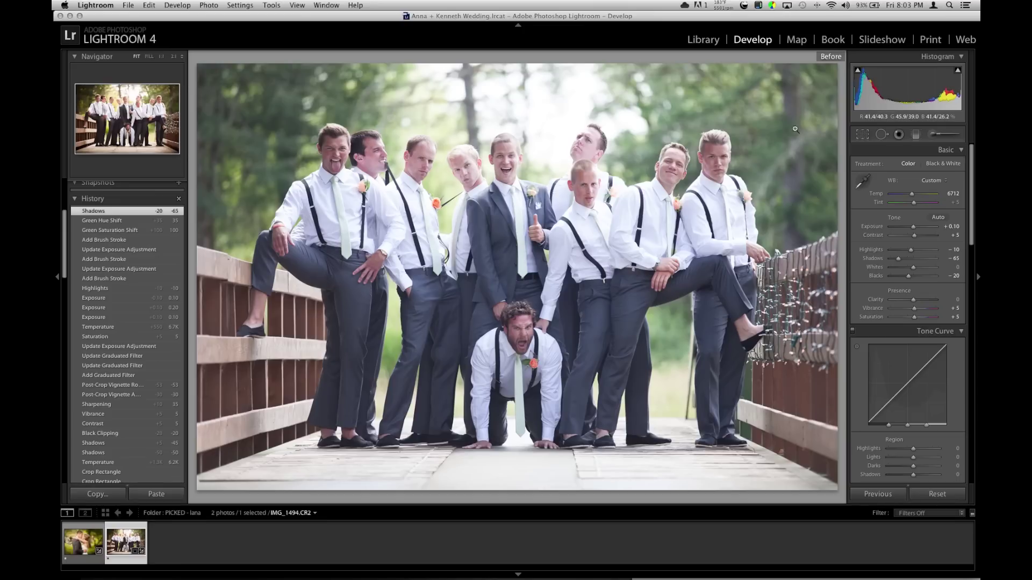
click(273, 94)
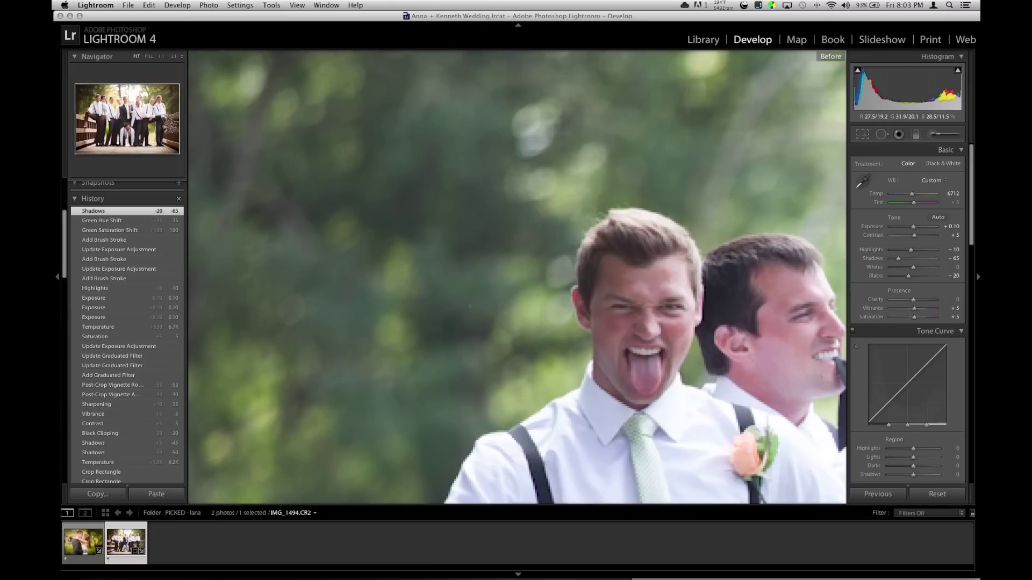
click(272, 95)
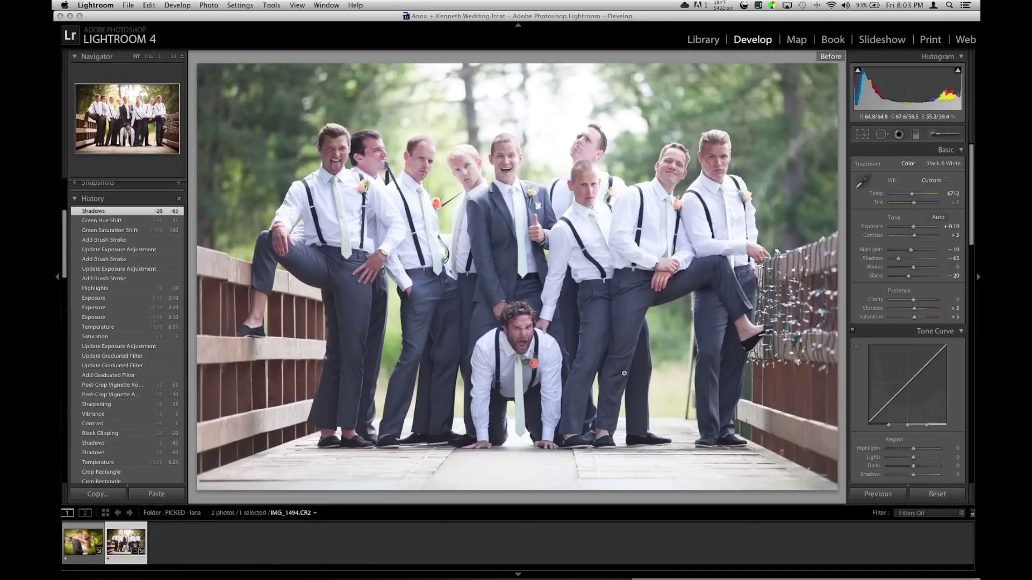